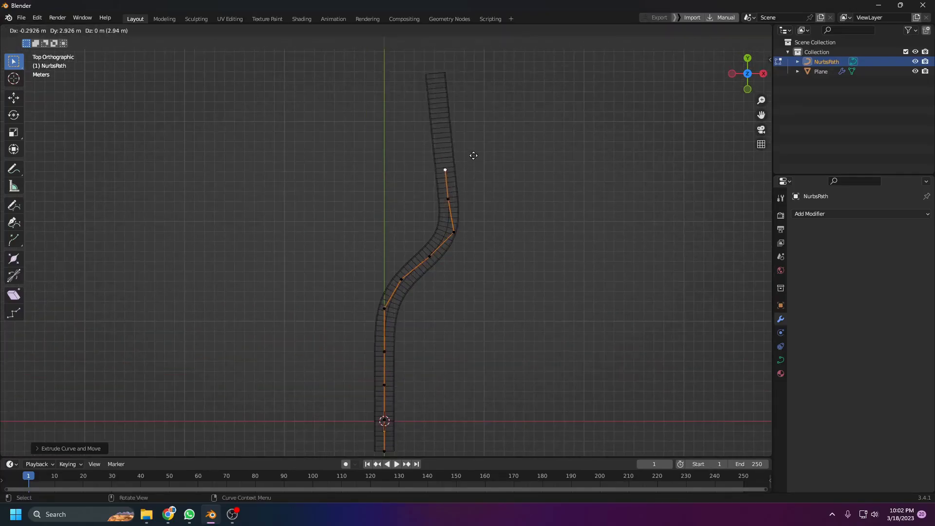
Extend the NURBS path by extruding successive end points in the top view, bending it toward the upper left past the existing road.
{"action": "left_click", "coordinate": [469, 142]}
{"action": "key", "text": "e"}
{"action": "left_click", "coordinate": [439, 119]}
{"action": "key", "text": "e"}
{"action": "left_click", "coordinate": [416, 97]}
{"action": "middle_click_drag", "start_coordinate": [413, 104], "coordinate": [412, 195], "text": "shift"}
{"action": "key", "text": "e"}
{"action": "left_click", "coordinate": [382, 151]}
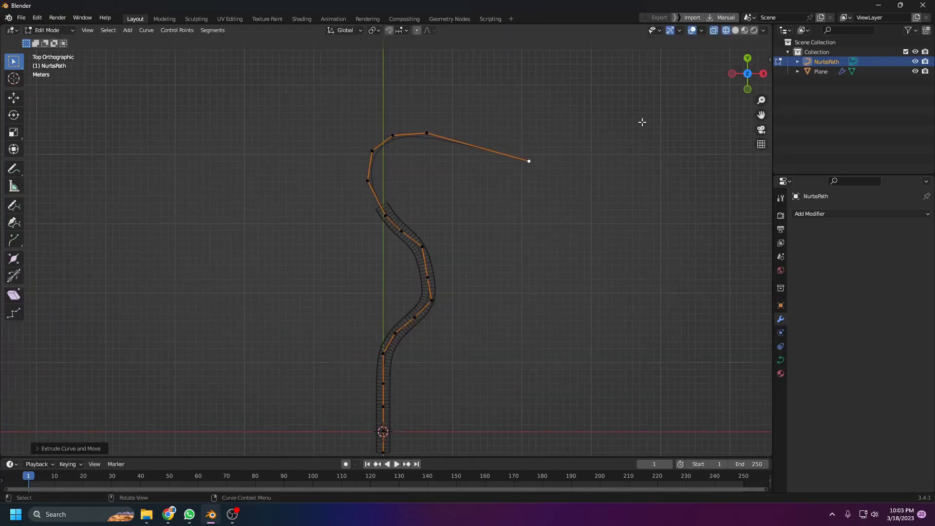
Extrude more end points so the NURBS path sweeps around and runs back down on the far side of its first bend.
{"action": "key", "text": "e"}
{"action": "left_click", "coordinate": [528, 263]}
{"action": "key", "text": "e"}
{"action": "left_click", "coordinate": [469, 400]}
{"action": "key", "text": "e"}
{"action": "left_click", "coordinate": [492, 389]}
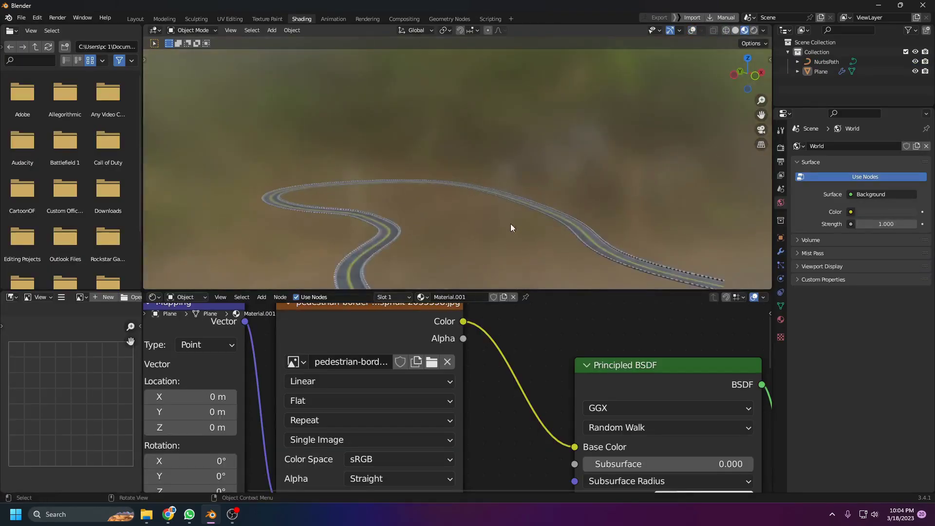
{"action": "scroll", "coordinate": [550, 159], "scroll_direction": "up", "scroll_amount": 5}
{"action": "middle_click_drag", "start_coordinate": [510, 228], "coordinate": [547, 179], "text": "shift"}
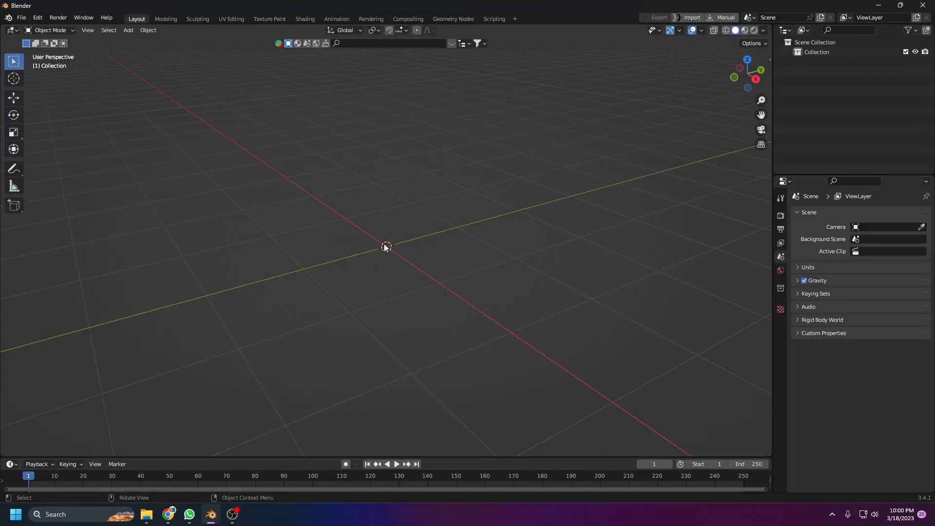
Add a plane mesh at the world origin as the base road segment.
{"action": "middle_click_drag", "start_coordinate": [384, 246], "coordinate": [422, 230]}
{"action": "key", "text": "shift+a"}
{"action": "mouse_move", "coordinate": [422, 230]}
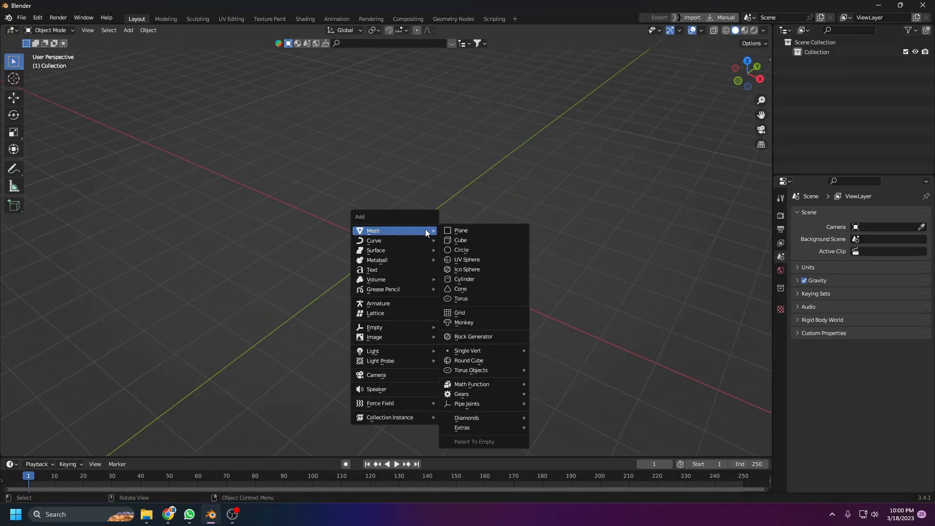
{"action": "left_click", "coordinate": [459, 233]}
{"action": "middle_click_drag", "start_coordinate": [422, 275], "coordinate": [415, 250]}
{"action": "key", "text": "s"}
{"action": "key", "text": "Escape"}
Cut two lengthwise edge loops into the plane and scale them about 2.7 along X, leaving narrow strips at both sides.
{"action": "key", "text": "Tab"}
{"action": "scroll", "coordinate": [366, 370], "scroll_direction": "up", "scroll_amount": 3}
{"action": "key", "text": "ctrl+r"}
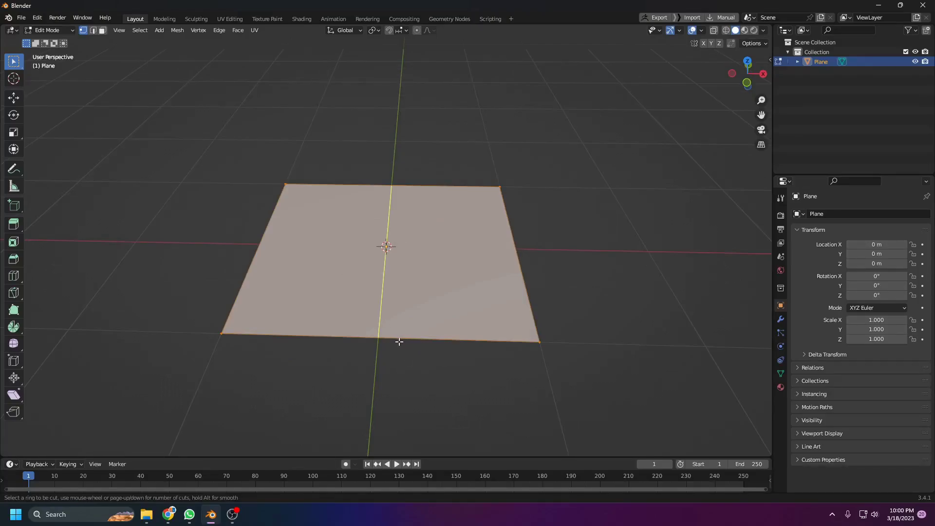
{"action": "scroll", "coordinate": [398, 342], "scroll_direction": "up", "scroll_amount": 1}
{"action": "left_click", "coordinate": [397, 342]}
{"action": "right_click", "coordinate": [397, 343]}
{"action": "key", "text": "s"}
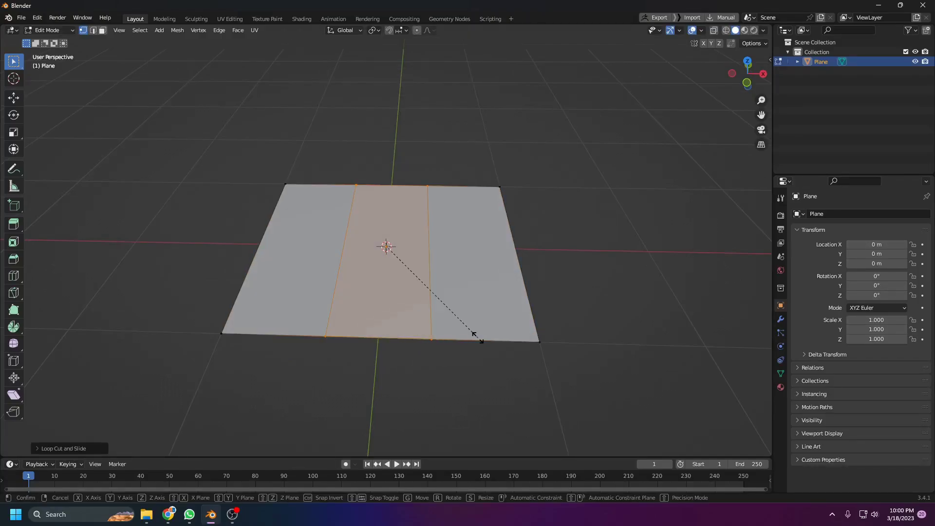
{"action": "key", "text": "x"}
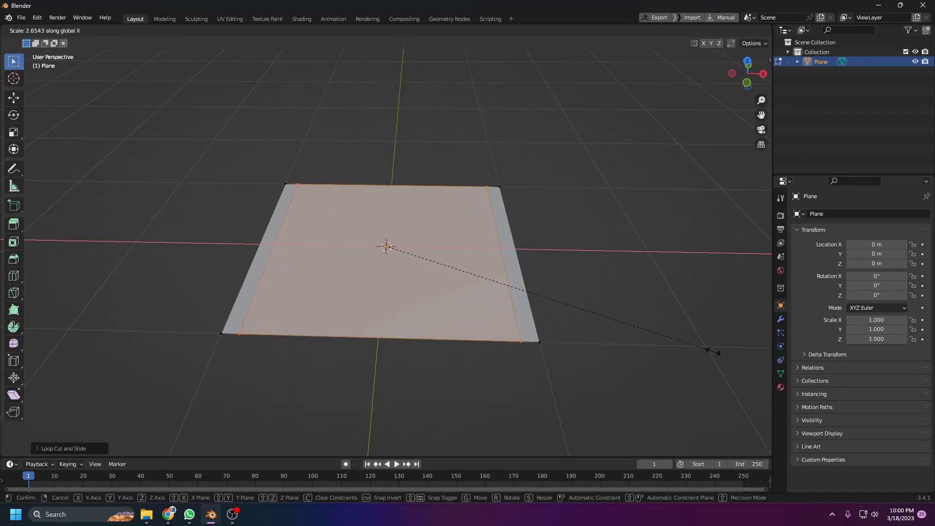
{"action": "left_click", "coordinate": [715, 354]}
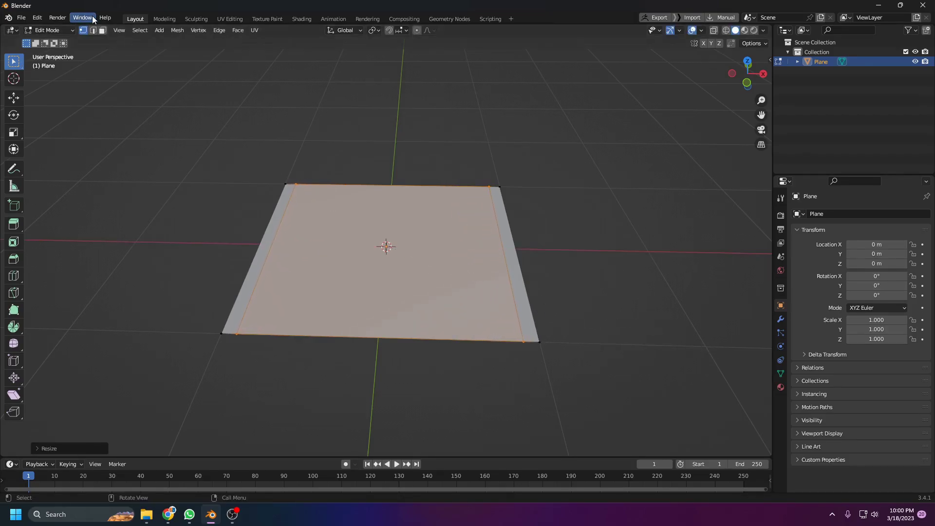
Extrude the two narrow side strip faces upward to form raised curbs along the road segment.
{"action": "left_click", "coordinate": [103, 30]}
{"action": "left_click", "coordinate": [241, 285]}
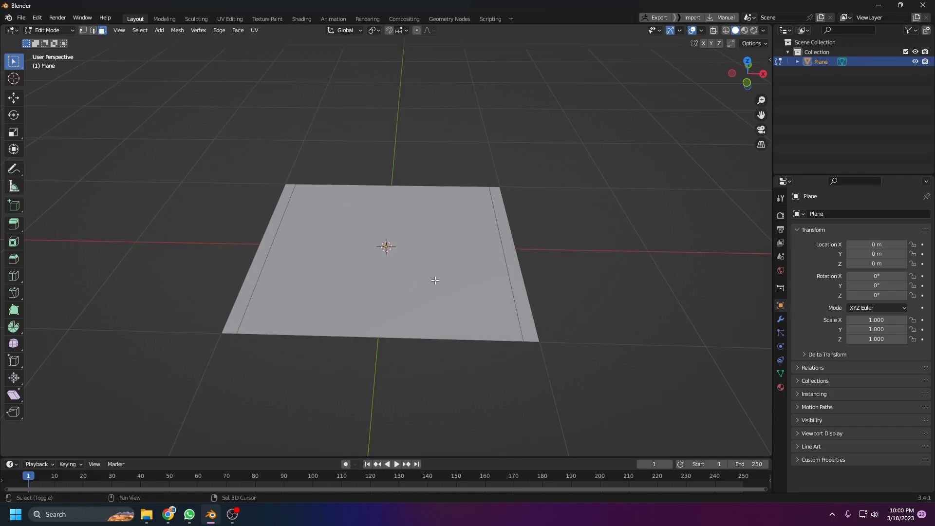
{"action": "left_click", "coordinate": [520, 300]}
{"action": "left_click", "coordinate": [248, 279], "text": "shift"}
{"action": "middle_click_drag", "start_coordinate": [248, 279], "coordinate": [318, 269]}
{"action": "key", "text": "e"}
{"action": "left_click", "coordinate": [399, 249]}
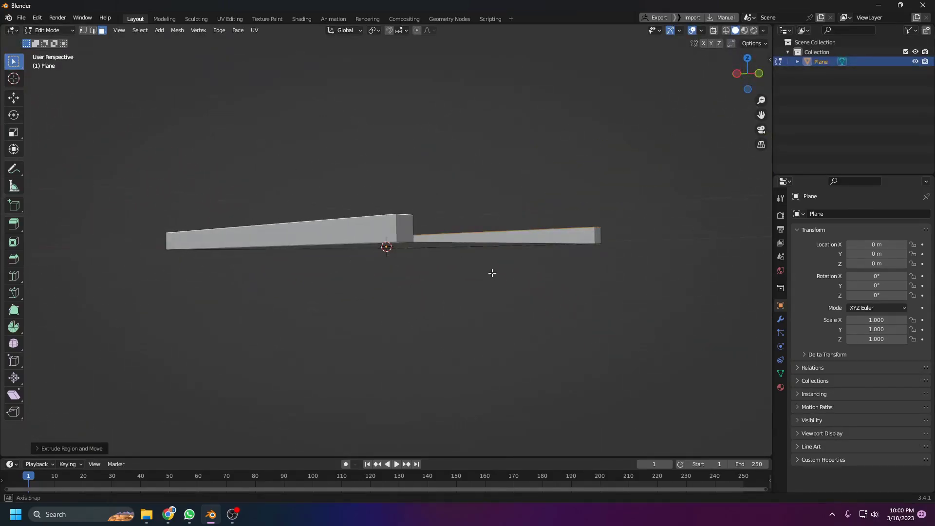
Delete the small end-cap faces at both ends of the two curbs.
{"action": "middle_click_drag", "start_coordinate": [492, 271], "coordinate": [145, 245]}
{"action": "left_click", "coordinate": [162, 252]}
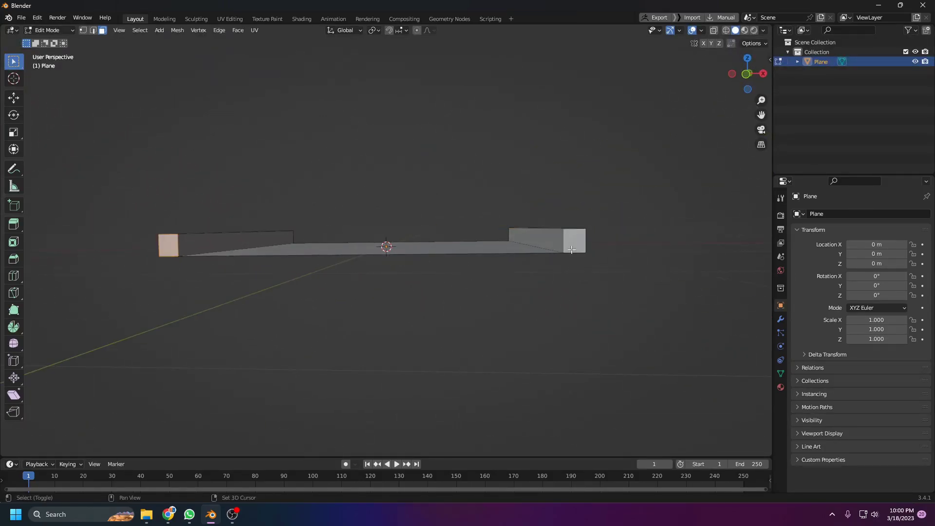
{"action": "middle_click_drag", "start_coordinate": [572, 249], "coordinate": [545, 301]}
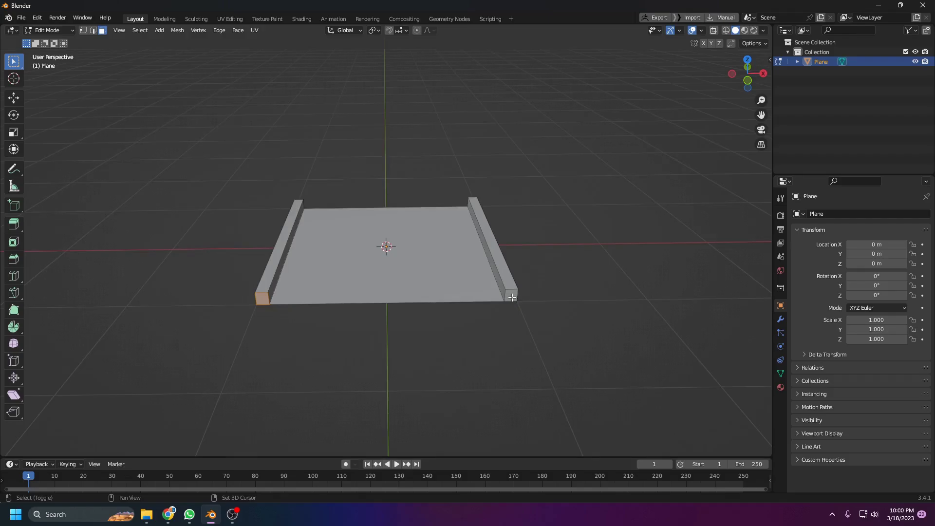
{"action": "middle_click_drag", "start_coordinate": [372, 291], "coordinate": [512, 267]}
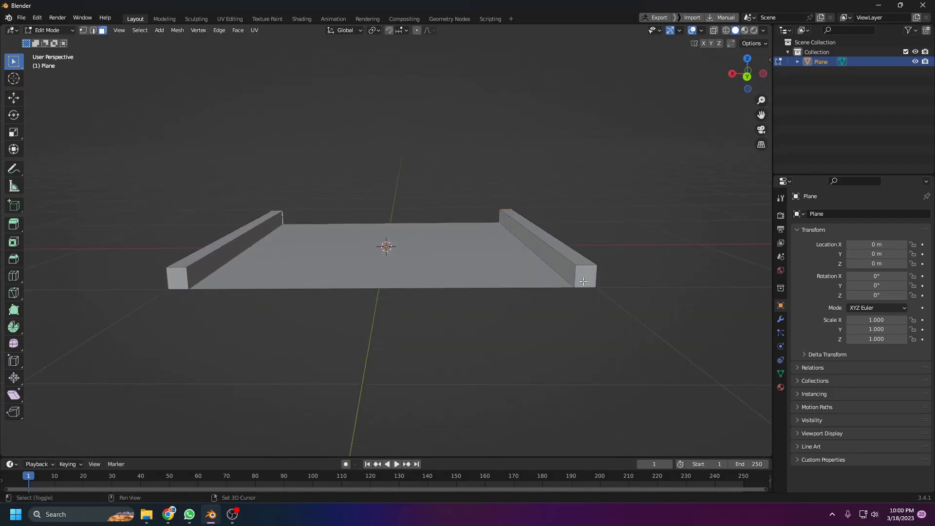
{"action": "left_click", "coordinate": [177, 281], "text": "shift"}
{"action": "key", "text": "x"}
{"action": "left_click", "coordinate": [293, 235]}
Return to Object Mode and add an Array modifier to the road plane.
{"action": "scroll", "coordinate": [294, 236], "scroll_direction": "down", "scroll_amount": 4}
{"action": "middle_click_drag", "start_coordinate": [295, 239], "coordinate": [474, 265]}
{"action": "key", "text": "Tab"}
{"action": "left_click", "coordinate": [343, 247]}
{"action": "middle_click_drag", "start_coordinate": [343, 247], "coordinate": [555, 295]}
{"action": "left_click", "coordinate": [782, 320]}
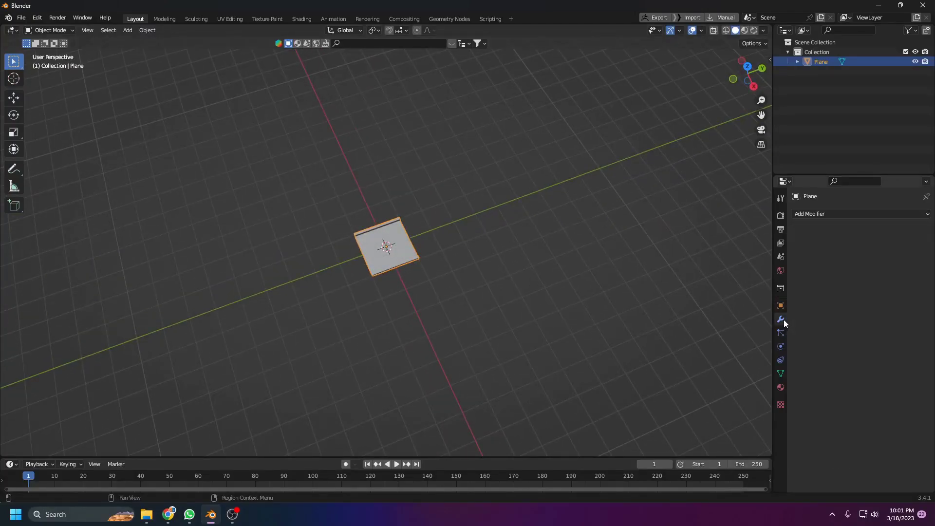
{"action": "left_click", "coordinate": [834, 212]}
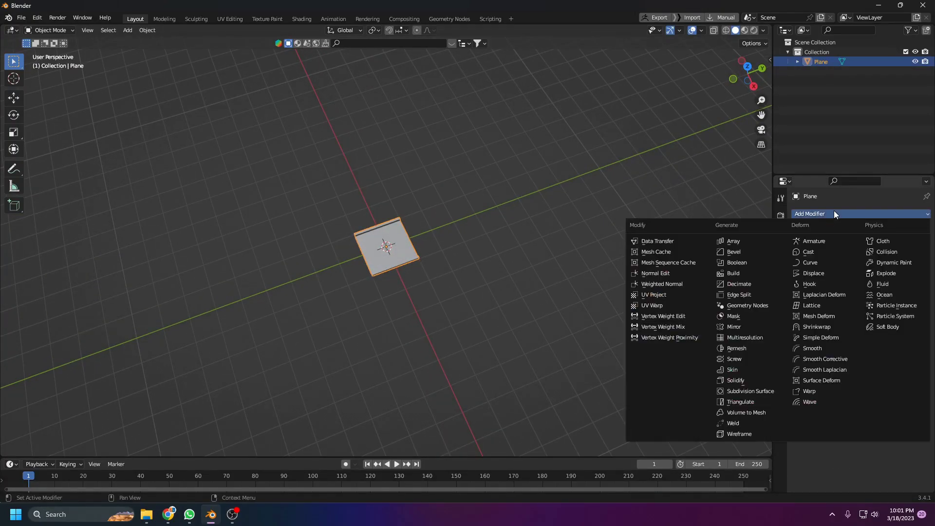
{"action": "left_click", "coordinate": [749, 241]}
{"action": "middle_click_drag", "start_coordinate": [435, 252], "coordinate": [414, 298]}
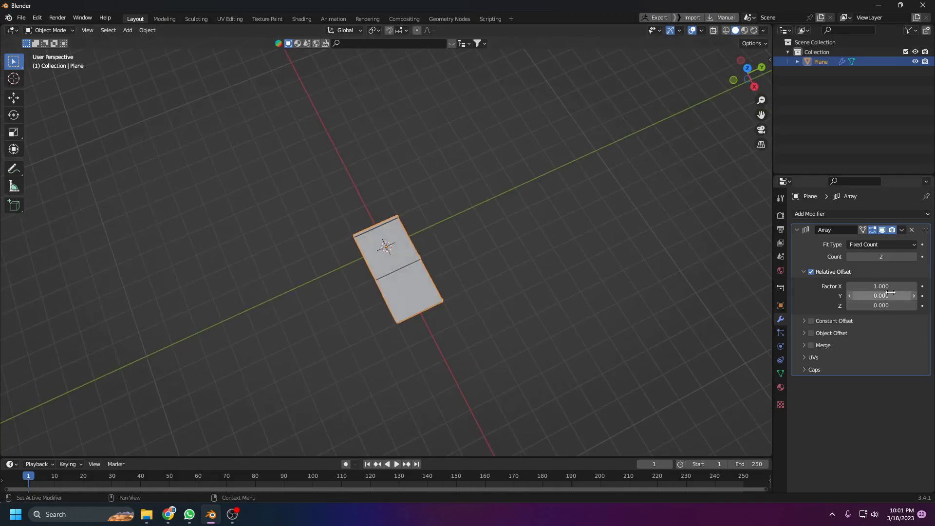
Apply the plane's object transform and set the array's relative offset factors to X 0 and Y 1.
{"action": "key", "text": "ctrl+a"}
{"action": "left_click", "coordinate": [420, 274]}
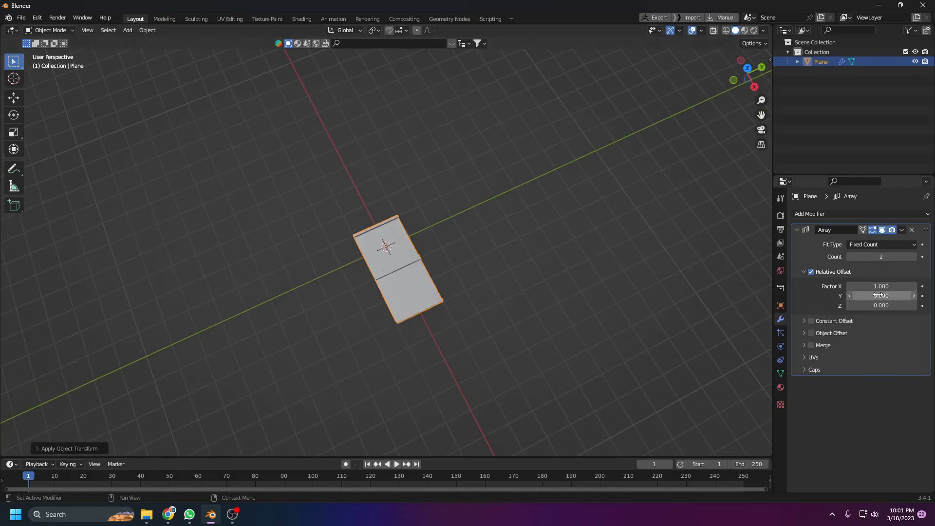
{"action": "type", "text": "0"}
{"action": "key", "text": "Return"}
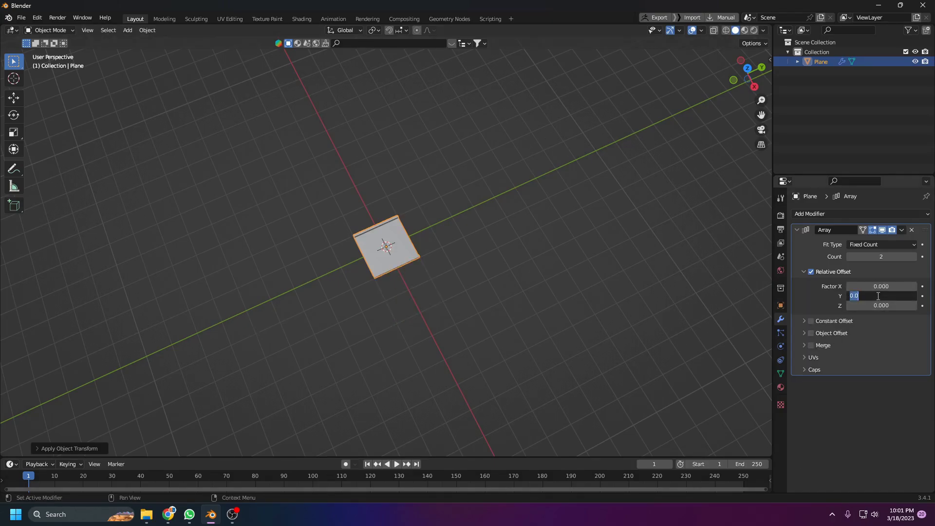
{"action": "left_click", "coordinate": [878, 296]}
{"action": "type", "text": "1"}
{"action": "key", "text": "Return"}
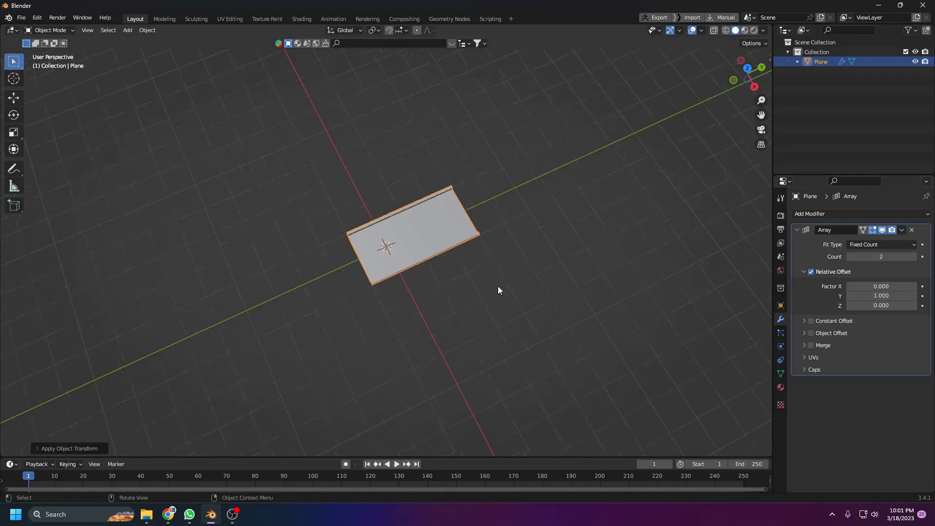
Enable Merge in the road plane's Array modifier.
{"action": "middle_click_drag", "start_coordinate": [497, 285], "coordinate": [470, 254]}
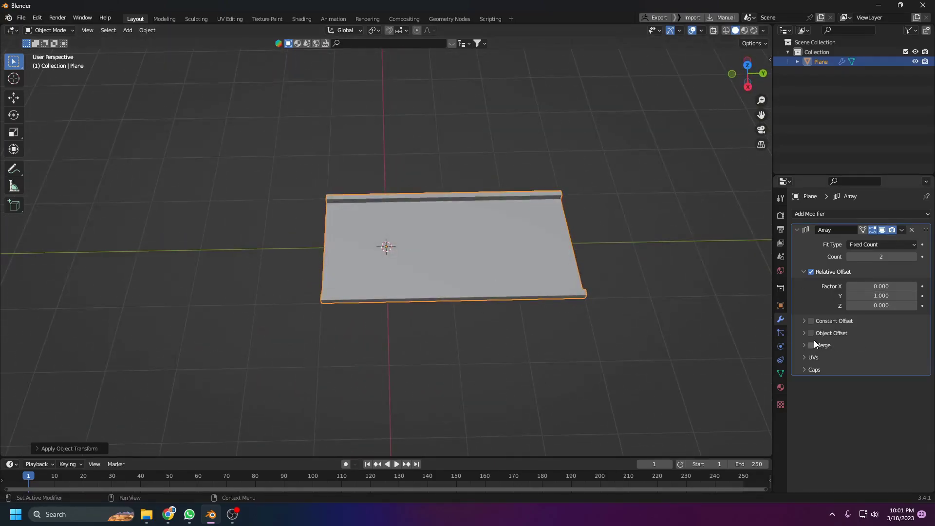
{"action": "key", "text": "Tab"}
{"action": "key", "text": "Tab"}
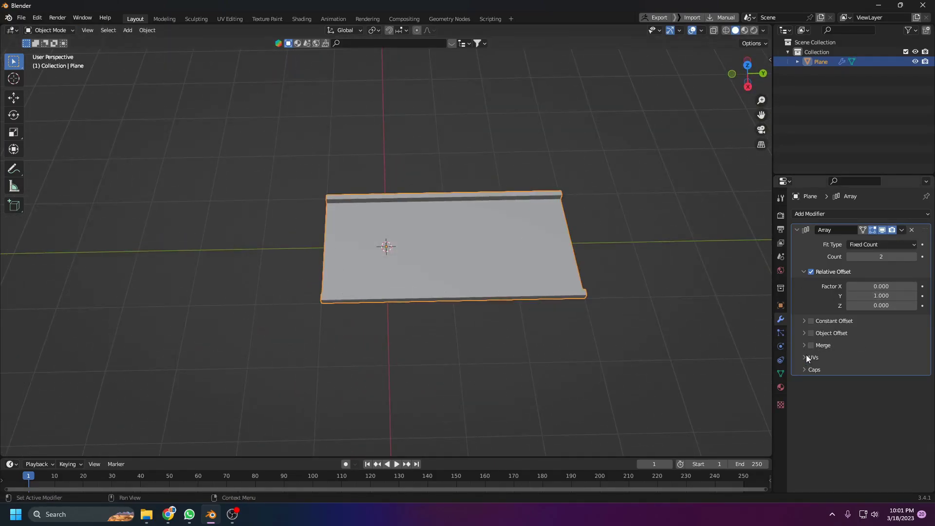
{"action": "left_click", "coordinate": [805, 345]}
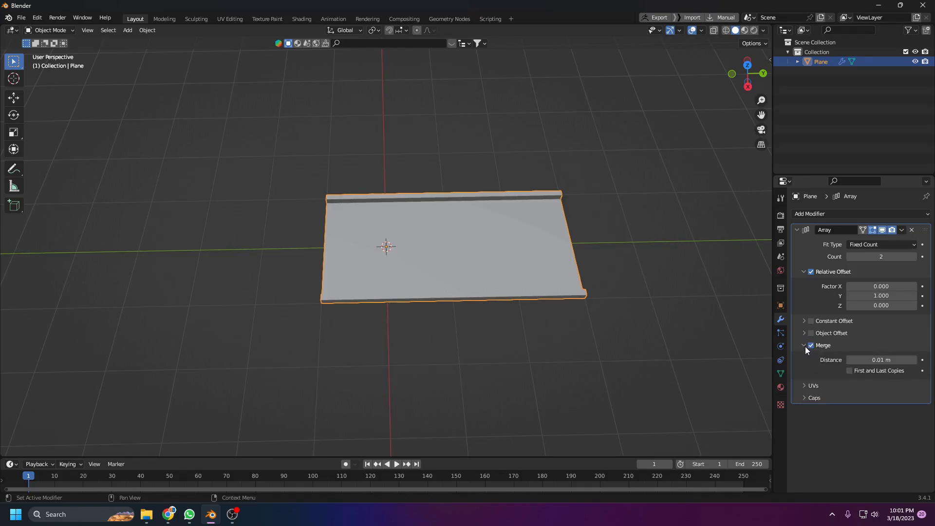
{"action": "left_click", "coordinate": [805, 346]}
Add three evenly spaced loop cuts across the width of the road segment and return to Object Mode.
{"action": "key", "text": "Tab"}
{"action": "mouse_move", "coordinate": [380, 293]}
{"action": "middle_mouse_down"}
{"action": "mouse_move", "coordinate": [414, 329]}
{"action": "mouse_move", "coordinate": [376, 295]}
{"action": "middle_mouse_up"}
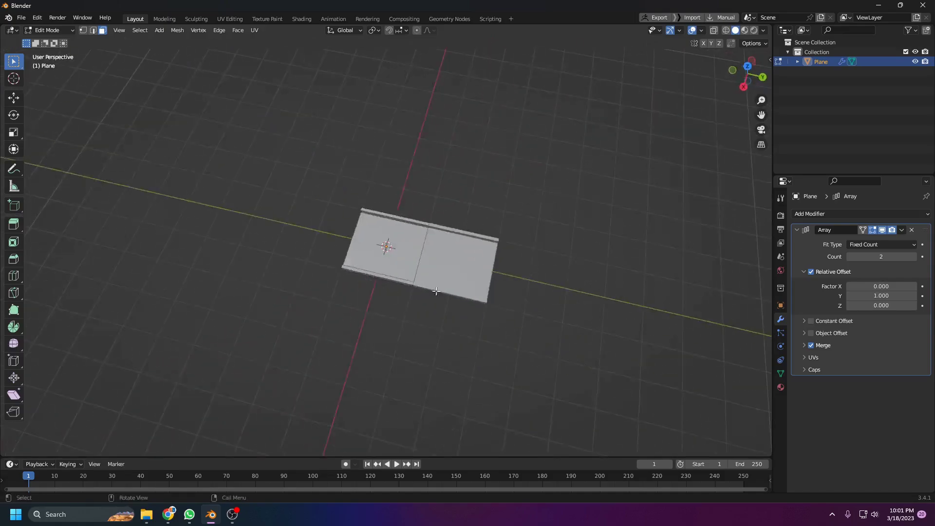
{"action": "key", "text": "ctrl+r"}
{"action": "scroll", "coordinate": [376, 294], "scroll_direction": "up", "scroll_amount": 1}
{"action": "left_click", "coordinate": [376, 294]}
{"action": "right_click", "coordinate": [376, 295]}
{"action": "middle_click_drag", "start_coordinate": [376, 295], "coordinate": [454, 317]}
{"action": "key", "text": "Tab"}
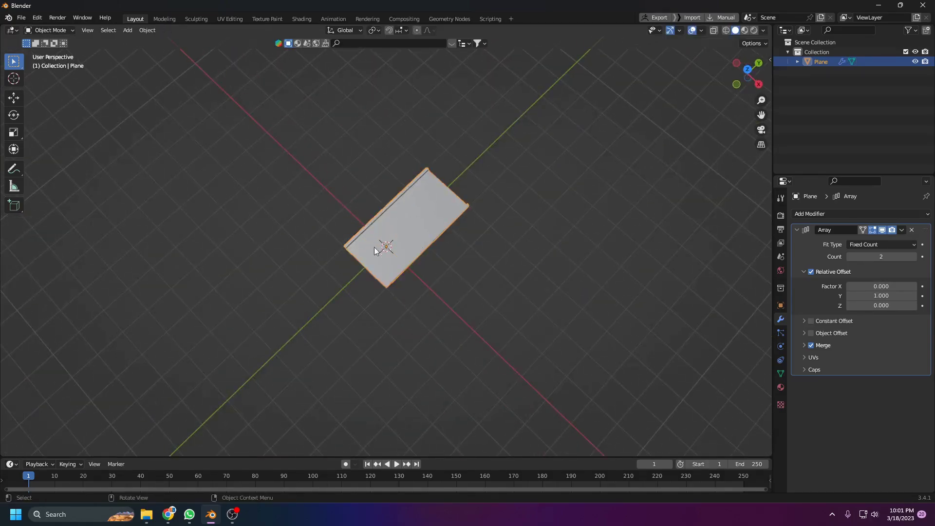
Set the Array modifier's count to 20 to lengthen the road.
{"action": "middle_click_drag", "start_coordinate": [377, 251], "coordinate": [278, 217]}
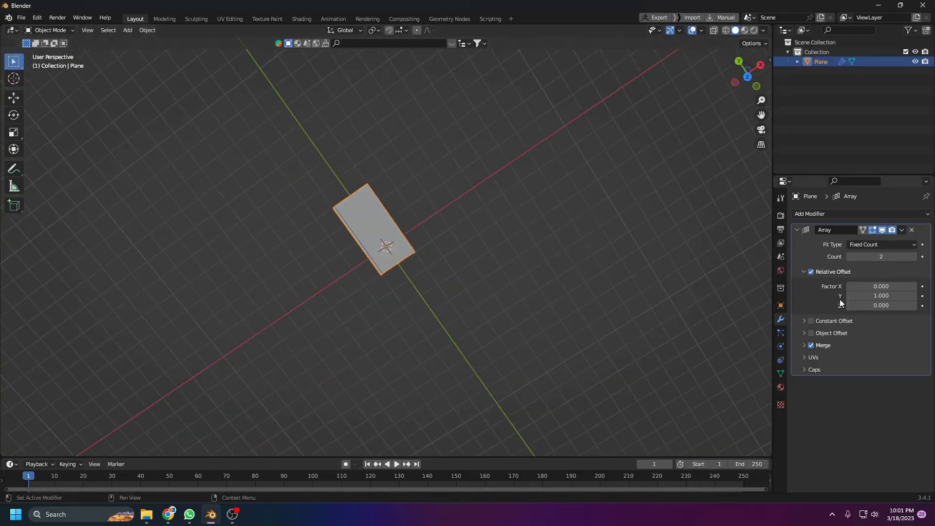
{"action": "middle_click_drag", "start_coordinate": [370, 234], "coordinate": [355, 256]}
{"action": "scroll", "coordinate": [355, 257], "scroll_direction": "up", "scroll_amount": 1}
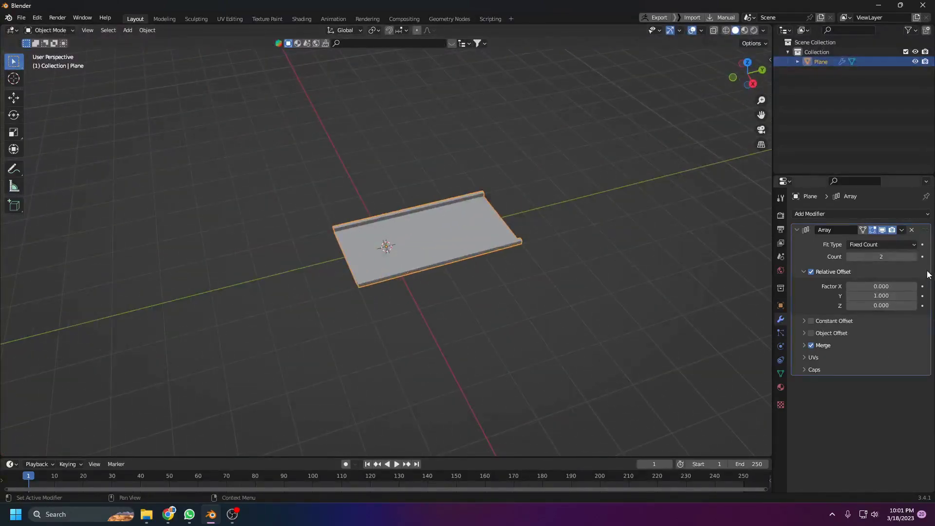
{"action": "left_click_drag", "start_coordinate": [884, 257], "coordinate": [892, 258]}
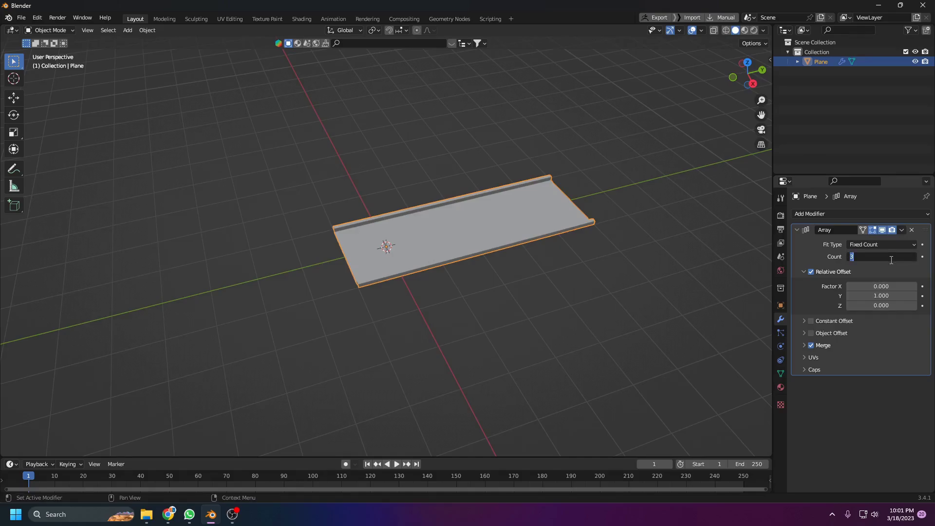
{"action": "type", "text": "0"}
{"action": "key", "text": "Return"}
{"action": "left_click", "coordinate": [891, 260]}
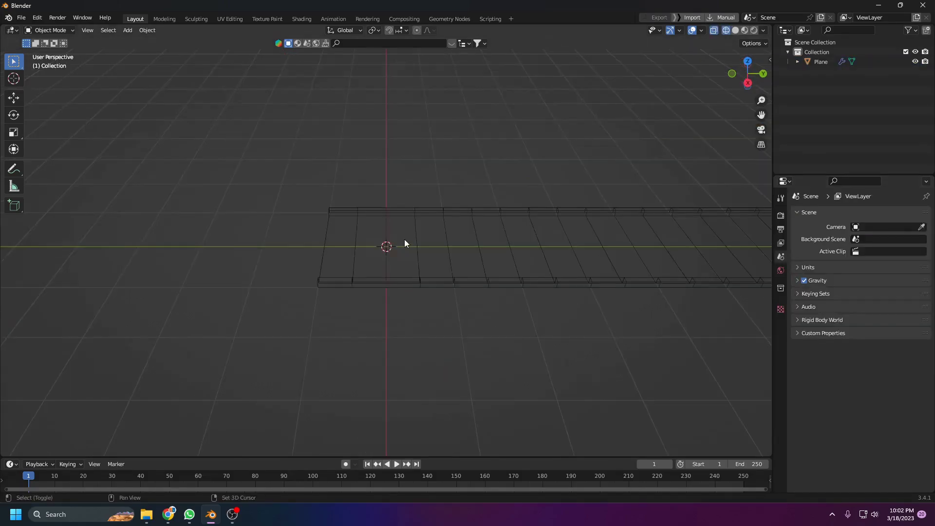
Add a Path curve at the origin and rotate it 90° around Z to align it with the road.
{"action": "key", "text": "shift+a"}
{"action": "mouse_move", "coordinate": [404, 238]}
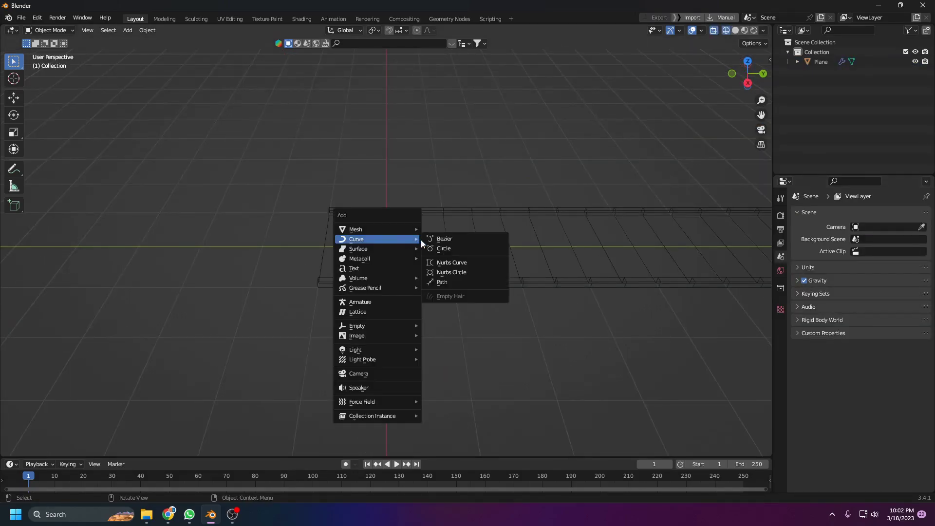
{"action": "left_click", "coordinate": [432, 282]}
{"action": "middle_click_drag", "start_coordinate": [432, 282], "coordinate": [394, 276]}
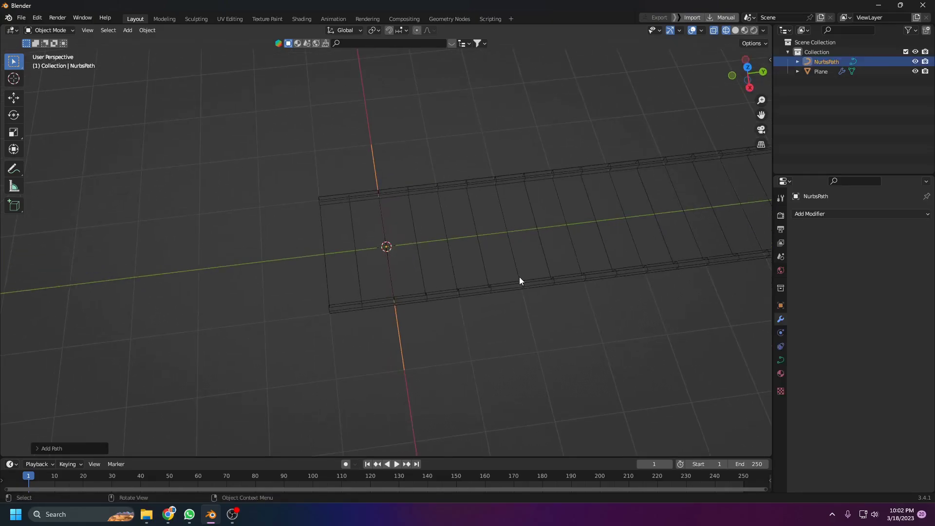
{"action": "type", "text": "rz90"}
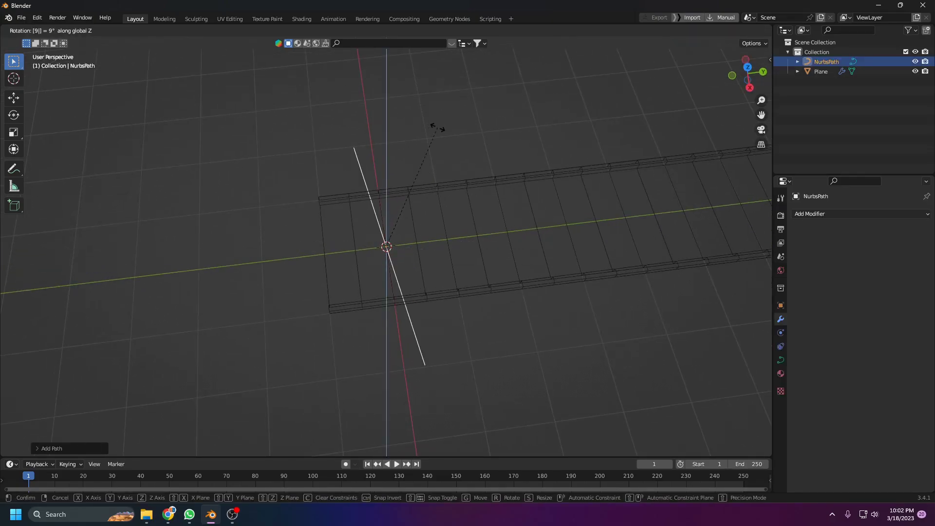
{"action": "key", "text": "Return"}
Add a Curve modifier to the road plane below its Array modifier and assign NurbsPath as the curve object.
{"action": "mouse_move", "coordinate": [375, 271]}
{"action": "middle_mouse_down"}
{"action": "mouse_move", "coordinate": [367, 296]}
{"action": "mouse_move", "coordinate": [384, 280]}
{"action": "middle_mouse_up"}
{"action": "left_click", "coordinate": [383, 280]}
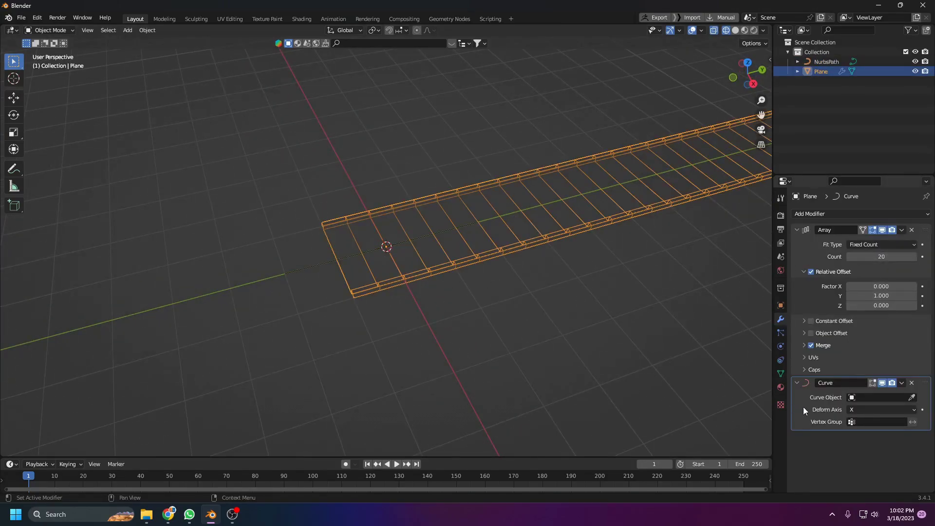
{"action": "left_click", "coordinate": [912, 384]}
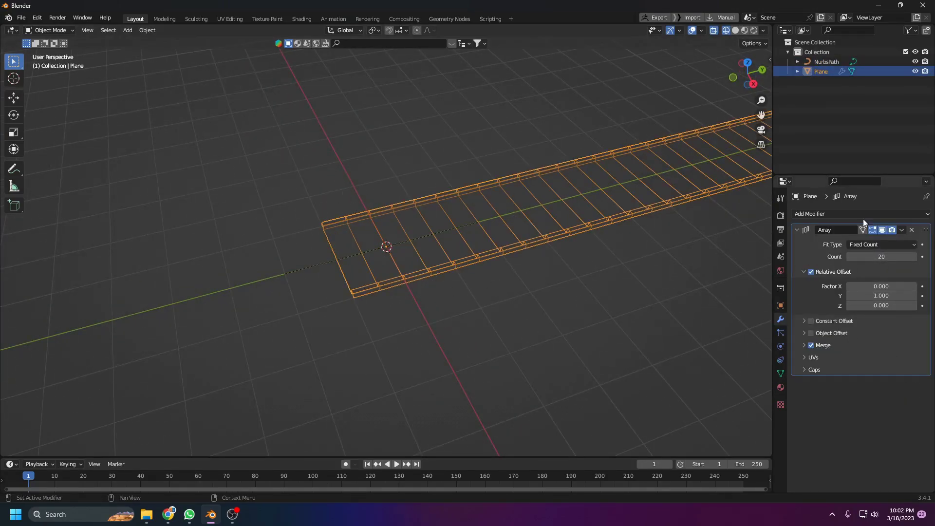
{"action": "left_click", "coordinate": [829, 215]}
{"action": "left_click", "coordinate": [823, 258]}
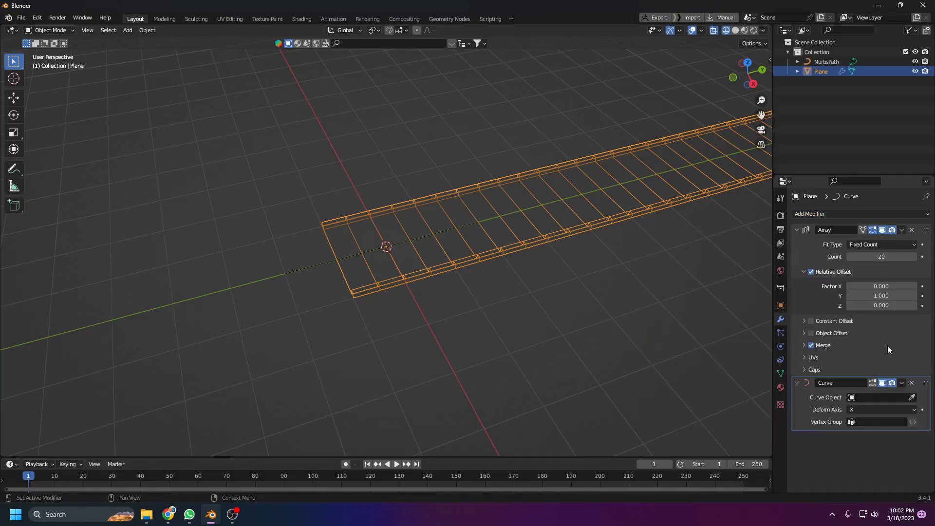
{"action": "left_click", "coordinate": [908, 397]}
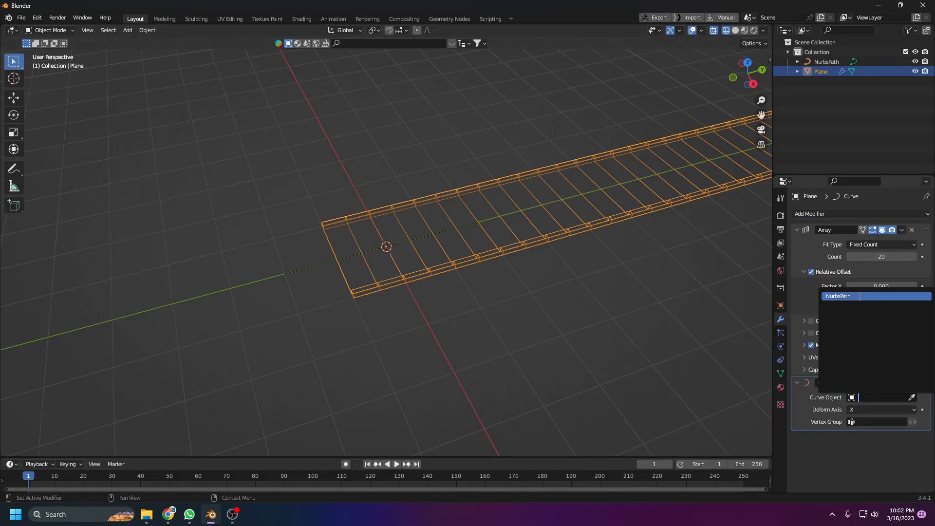
{"action": "left_click", "coordinate": [837, 297]}
In top view, move the path along Y so it begins at the road's start edge, and enter its Edit Mode.
{"action": "key", "text": "z"}
{"action": "middle_click_drag", "start_coordinate": [326, 249], "coordinate": [315, 266]}
{"action": "scroll", "coordinate": [314, 266], "scroll_direction": "up", "scroll_amount": 1}
{"action": "left_click", "coordinate": [316, 263]}
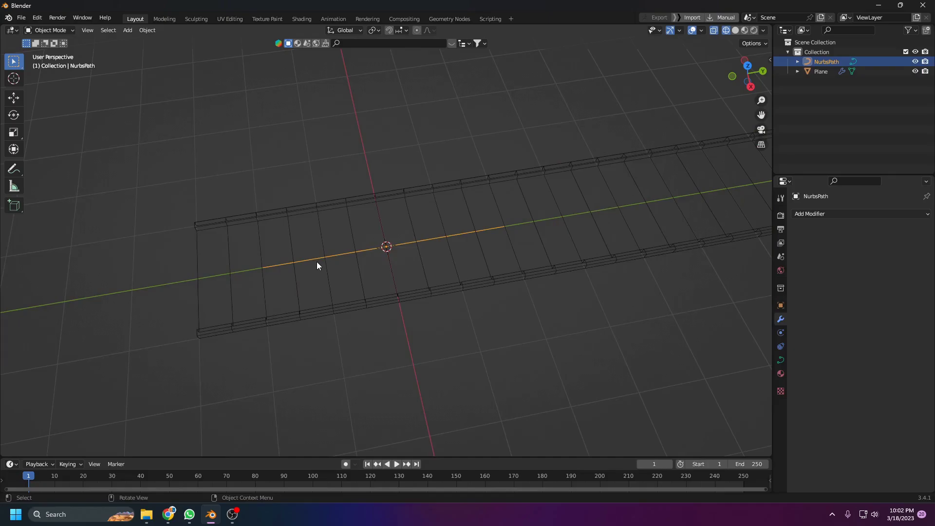
{"action": "key", "text": "KP_7"}
{"action": "key", "text": "g"}
{"action": "key", "text": "y"}
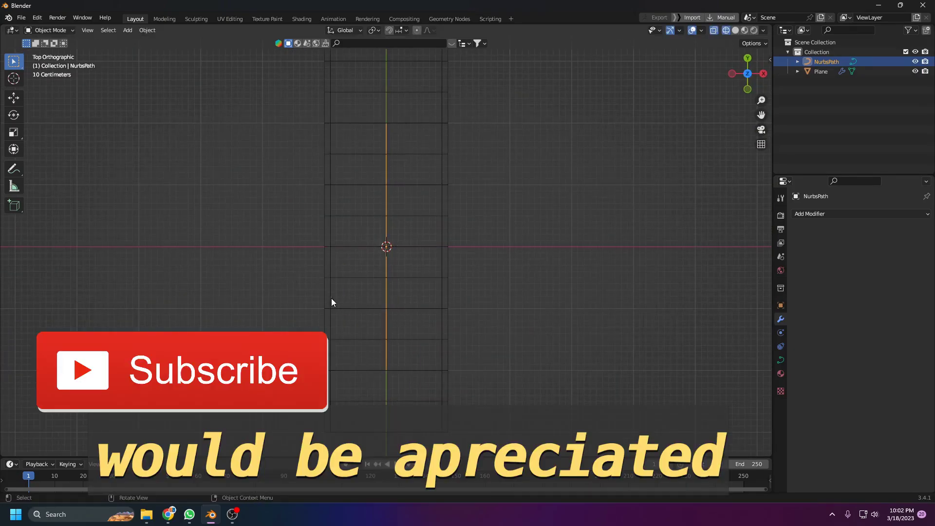
{"action": "left_click", "coordinate": [417, 291]}
{"action": "key", "text": "Tab"}
{"action": "left_click_drag", "start_coordinate": [288, 136], "coordinate": [459, 247]}
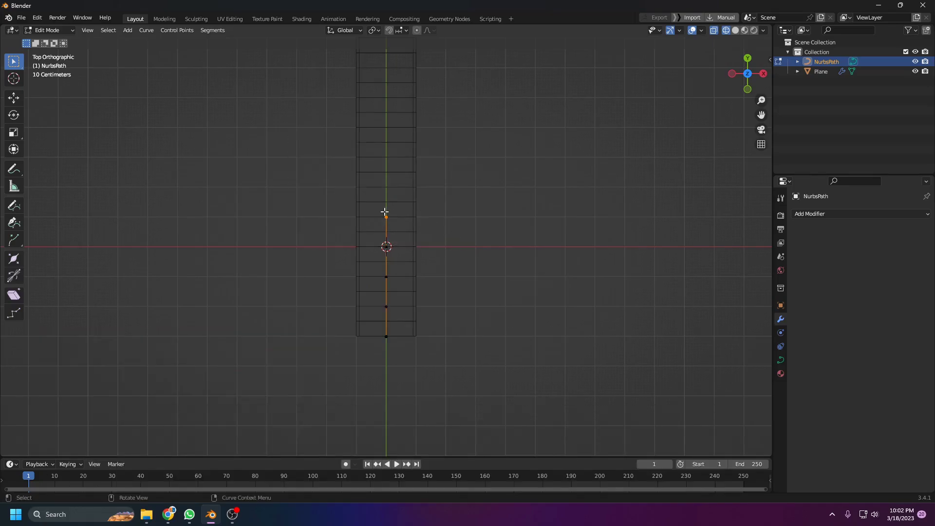
{"action": "key", "text": "g"}
{"action": "key", "text": "Escape"}
{"action": "scroll", "coordinate": [361, 153], "scroll_direction": "down", "scroll_amount": 4}
{"action": "key", "text": "g"}
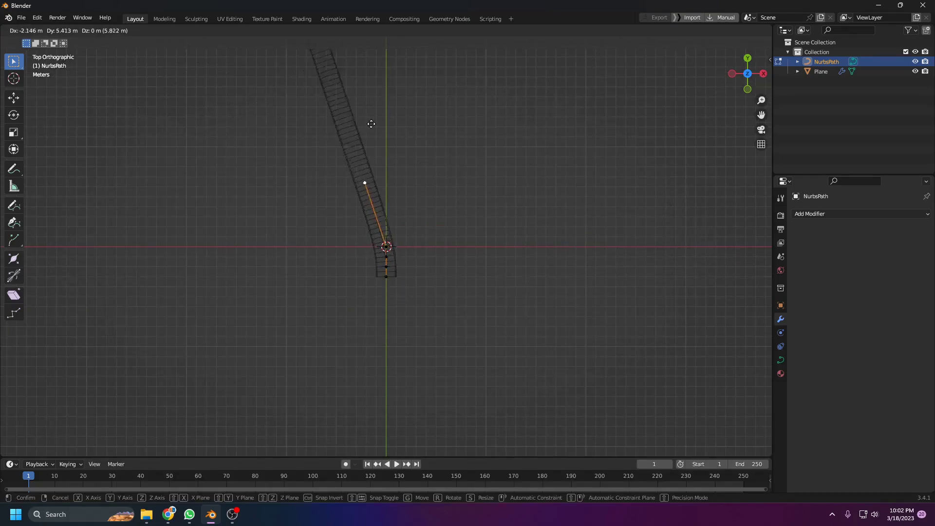
{"action": "key", "text": "Escape"}
Select the path's upper control points and move them forward along Y, away from its start.
{"action": "left_click_drag", "start_coordinate": [351, 175], "coordinate": [454, 261]}
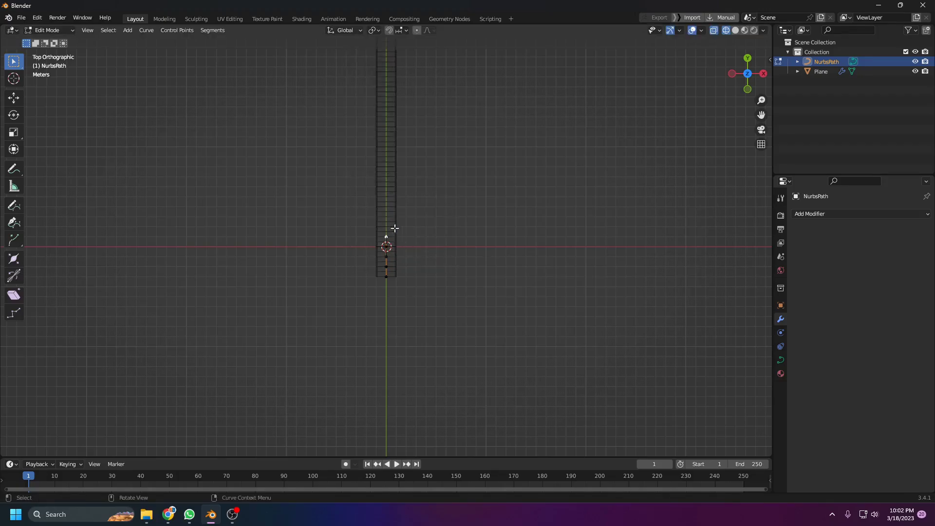
{"action": "left_click_drag", "start_coordinate": [359, 213], "coordinate": [441, 268]}
{"action": "key", "text": "g"}
{"action": "left_click", "coordinate": [431, 244]}
{"action": "left_click_drag", "start_coordinate": [351, 177], "coordinate": [427, 236]}
{"action": "key", "text": "g"}
{"action": "left_click", "coordinate": [415, 213]}
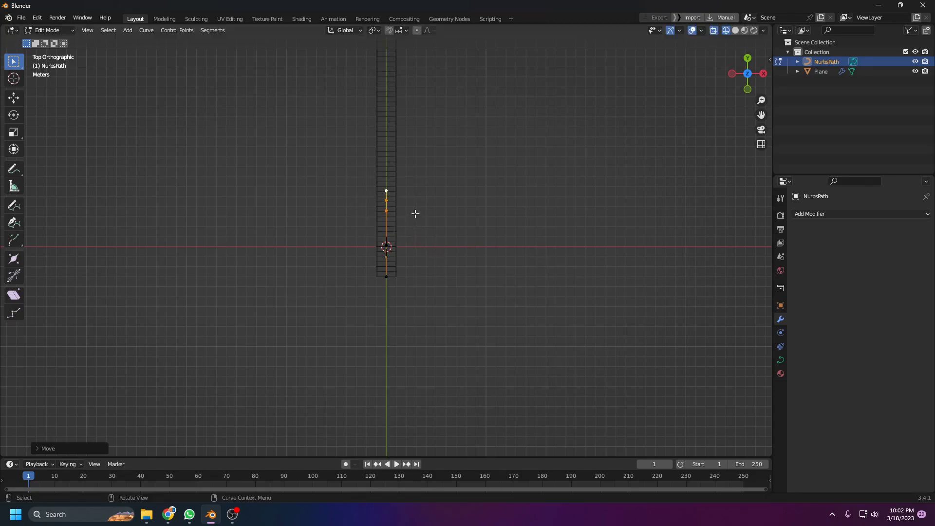
Move the path's end control points farther along Y to space the points out and lengthen the straight section.
{"action": "left_click_drag", "start_coordinate": [368, 167], "coordinate": [422, 201]}
{"action": "key", "text": "g"}
{"action": "key", "text": "y"}
{"action": "left_click", "coordinate": [420, 178]}
{"action": "left_click_drag", "start_coordinate": [382, 151], "coordinate": [401, 170]}
{"action": "key", "text": "g"}
{"action": "key", "text": "y"}
{"action": "left_click", "coordinate": [403, 137]}
Extrude new control points from the path's end, bending it to the right and then turning it back upward.
{"action": "scroll", "coordinate": [403, 138], "scroll_direction": "down", "scroll_amount": 5}
{"action": "middle_click_drag", "start_coordinate": [419, 175], "coordinate": [433, 224], "text": "shift"}
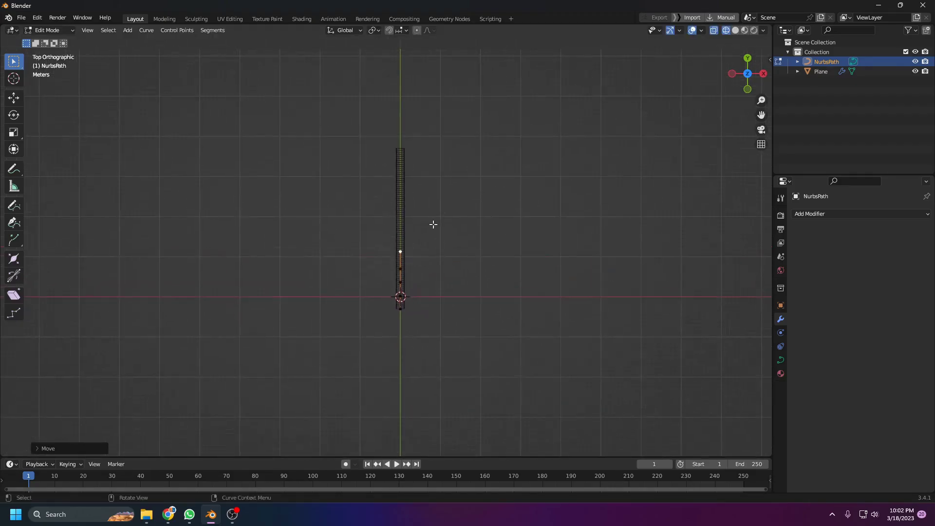
{"action": "scroll", "coordinate": [443, 227], "scroll_direction": "up", "scroll_amount": 5}
{"action": "middle_click_drag", "start_coordinate": [461, 253], "coordinate": [408, 242], "text": "shift"}
{"action": "key", "text": "e"}
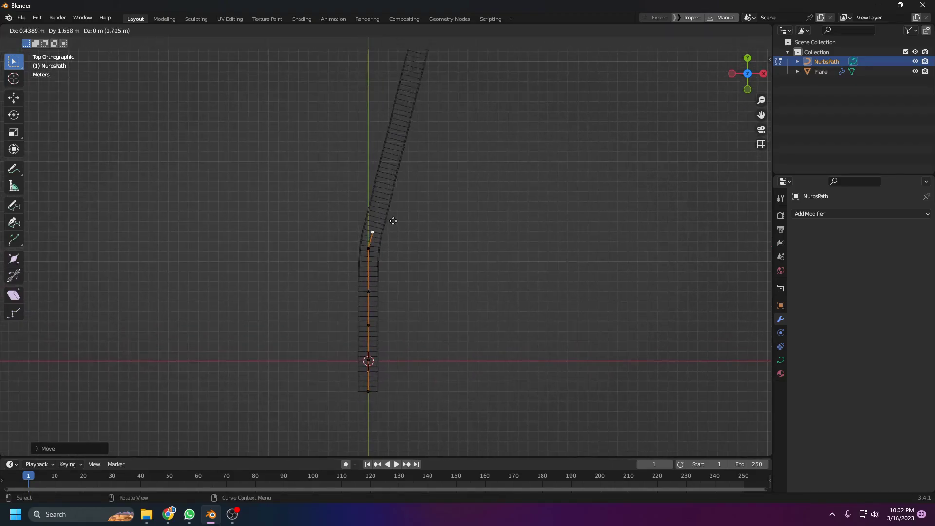
{"action": "left_click", "coordinate": [405, 211]}
{"action": "key", "text": "e"}
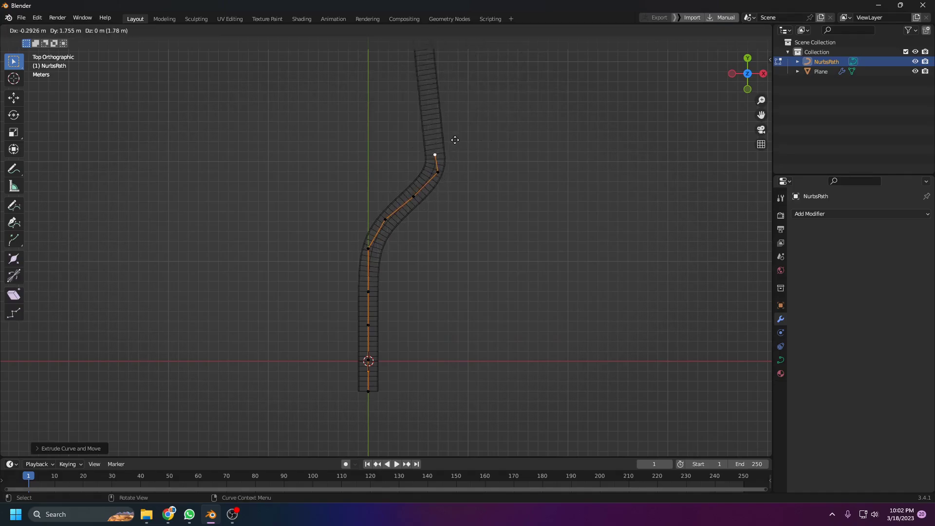
{"action": "left_click", "coordinate": [452, 130]}
Extrude further control points from the path's end so it curves toward the upper left.
{"action": "middle_click_drag", "start_coordinate": [453, 130], "coordinate": [475, 187], "text": "shift"}
{"action": "key", "text": "e"}
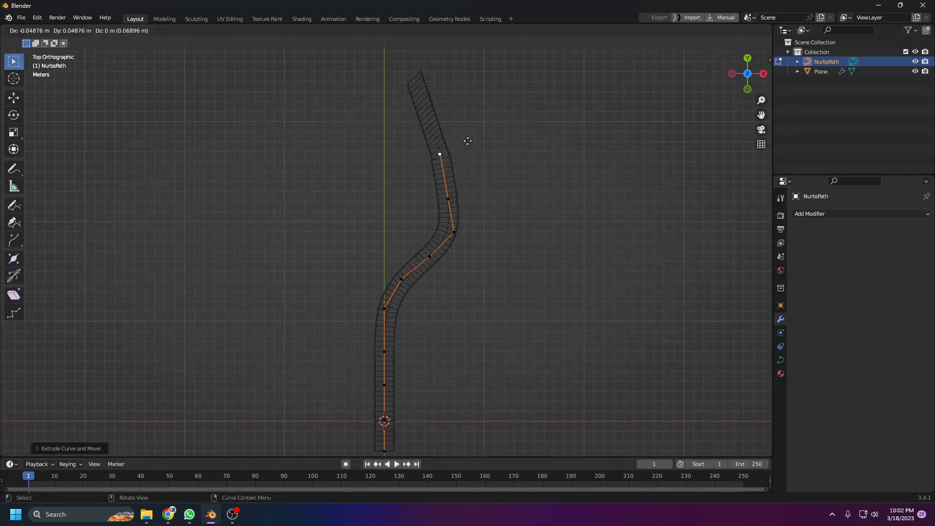
{"action": "left_click", "coordinate": [467, 142]}
{"action": "key", "text": "e"}
{"action": "left_click", "coordinate": [437, 118]}
{"action": "key", "text": "e"}
{"action": "left_click", "coordinate": [415, 95]}
Continue extruding the path's end upward and around into a wide turn to the right.
{"action": "middle_click_drag", "start_coordinate": [415, 96], "coordinate": [410, 203], "text": "shift"}
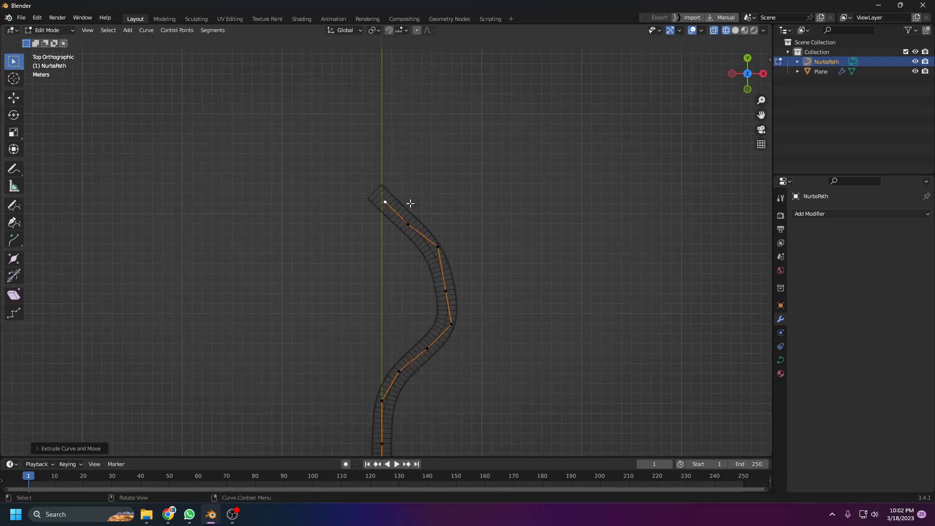
{"action": "key", "text": "e"}
{"action": "left_click", "coordinate": [384, 150]}
{"action": "key", "text": "e"}
{"action": "left_click", "coordinate": [421, 80]}
{"action": "scroll", "coordinate": [466, 88], "scroll_direction": "down", "scroll_amount": 2}
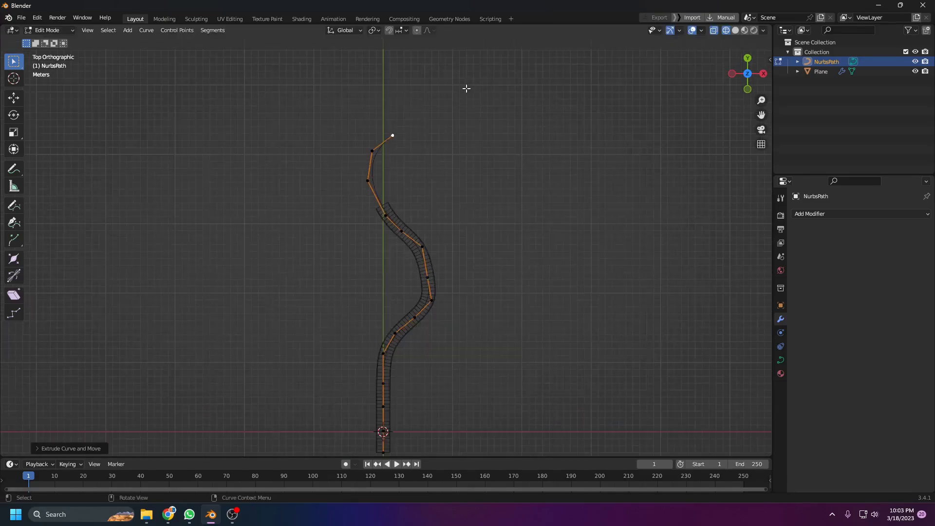
{"action": "key", "text": "e"}
{"action": "left_click", "coordinate": [508, 89]}
{"action": "key", "text": "e"}
{"action": "left_click", "coordinate": [642, 121]}
Extrude the last control points back downward to complete a long return stretch of the path.
{"action": "key", "text": "e"}
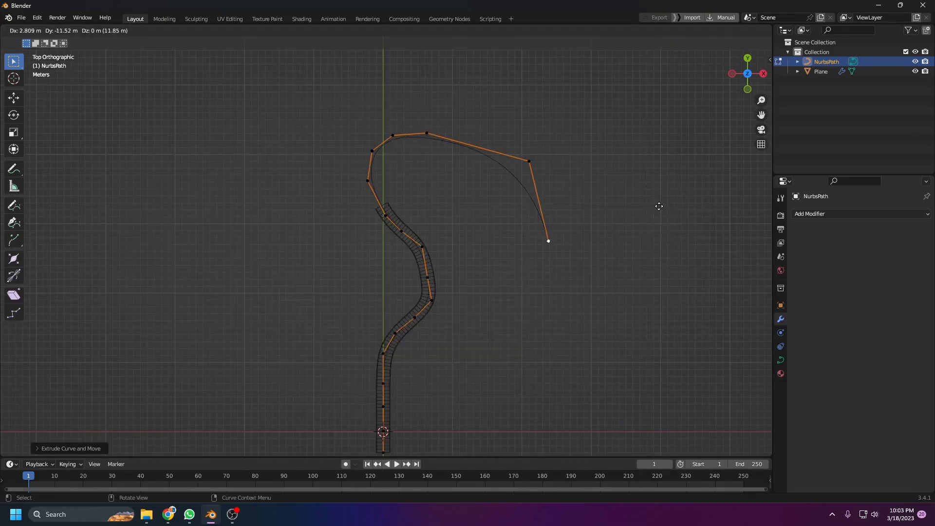
{"action": "left_click", "coordinate": [659, 207]}
{"action": "middle_click_drag", "start_coordinate": [570, 284], "coordinate": [531, 221], "text": "shift"}
{"action": "key", "text": "e"}
{"action": "left_click", "coordinate": [524, 275]}
{"action": "key", "text": "e"}
{"action": "left_click", "coordinate": [523, 339]}
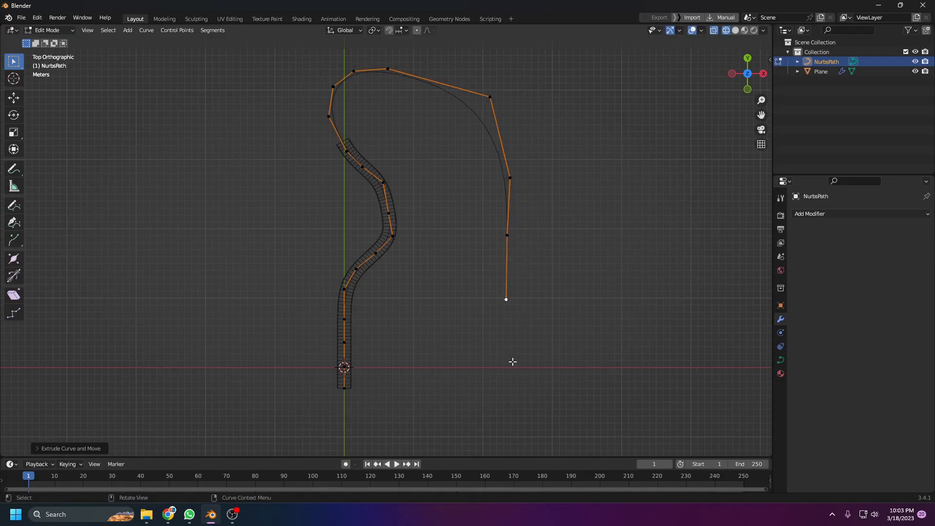
{"action": "key", "text": "e"}
{"action": "left_click", "coordinate": [498, 456]}
Leave the path's Edit Mode, select the road plane and switch the viewport to solid shading.
{"action": "middle_click_drag", "start_coordinate": [443, 183], "coordinate": [415, 114]}
{"action": "key", "text": "Tab"}
{"action": "scroll", "coordinate": [457, 250], "scroll_direction": "up", "scroll_amount": 5}
{"action": "left_click", "coordinate": [367, 251]}
{"action": "key", "text": "z"}
{"action": "left_click", "coordinate": [429, 252]}
{"action": "mouse_move", "coordinate": [467, 258]}
{"action": "middle_mouse_down", "text": "shift"}
{"action": "mouse_move", "coordinate": [559, 249]}
{"action": "mouse_move", "coordinate": [627, 311]}
{"action": "middle_mouse_up", "text": "shift"}
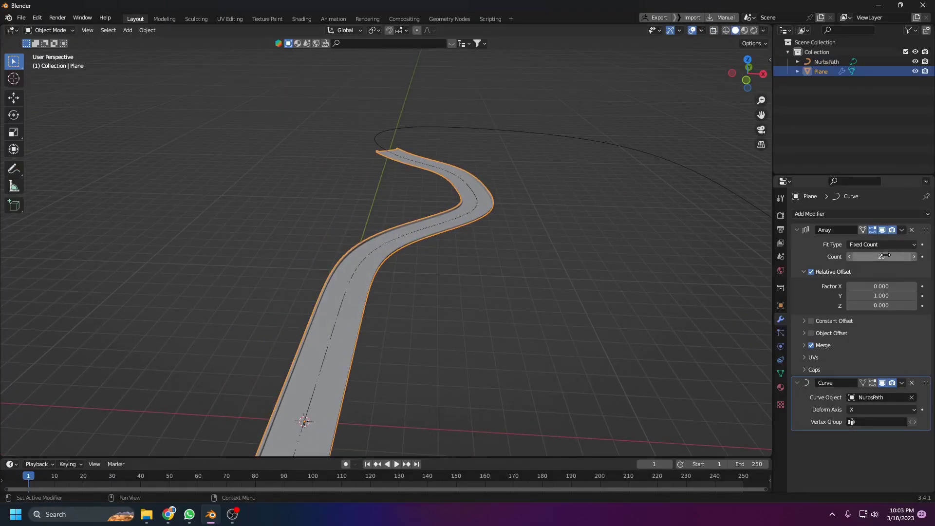
Raise the Array modifier's count to about 55 so the road follows nearly the whole path.
{"action": "left_click_drag", "start_coordinate": [884, 255], "coordinate": [905, 256]}
{"action": "middle_click_drag", "start_coordinate": [648, 254], "coordinate": [651, 291]}
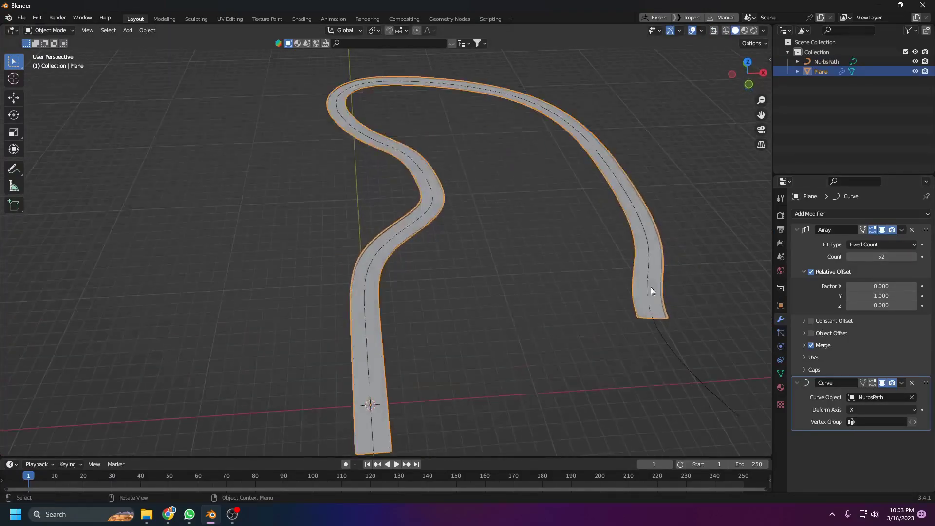
{"action": "left_click", "coordinate": [914, 257]}
{"action": "left_click", "coordinate": [915, 257]}
{"action": "left_click", "coordinate": [915, 257]}
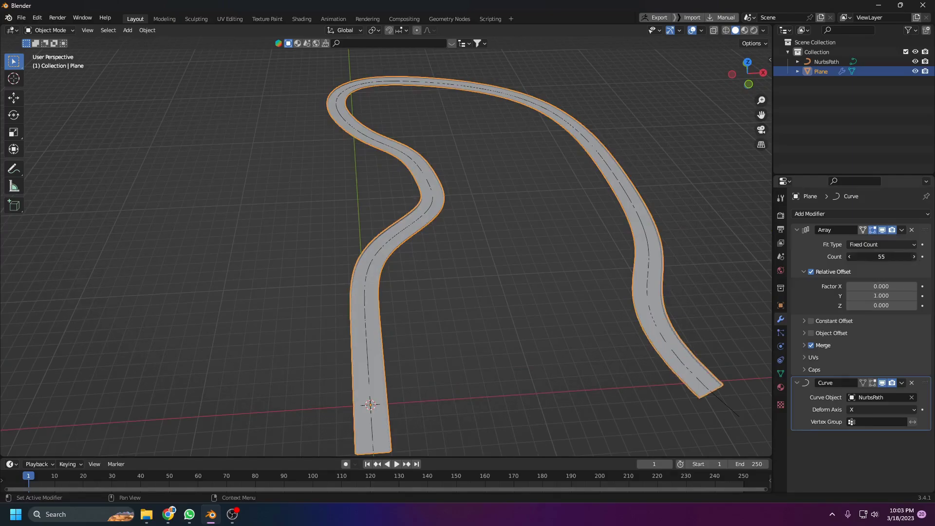
{"action": "left_click", "coordinate": [915, 256]}
Select the road, open it in the UV Editing workspace and unwrap its entire base segment.
{"action": "left_click", "coordinate": [496, 288]}
{"action": "scroll", "coordinate": [497, 297], "scroll_direction": "down", "scroll_amount": 3}
{"action": "middle_click_drag", "start_coordinate": [505, 343], "coordinate": [453, 256]}
{"action": "scroll", "coordinate": [463, 254], "scroll_direction": "up", "scroll_amount": 5}
{"action": "left_click", "coordinate": [443, 279]}
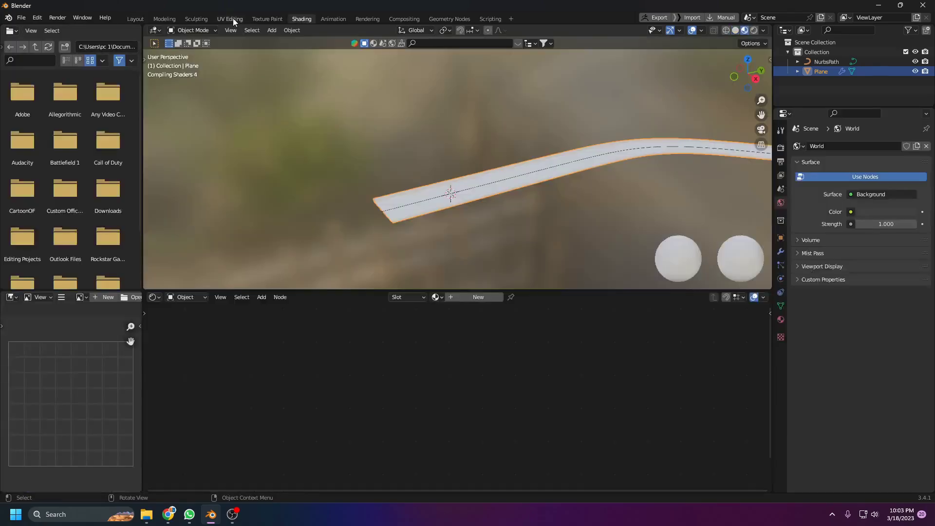
{"action": "left_click", "coordinate": [232, 19]}
{"action": "middle_click_drag", "start_coordinate": [615, 267], "coordinate": [654, 301]}
{"action": "key", "text": "a"}
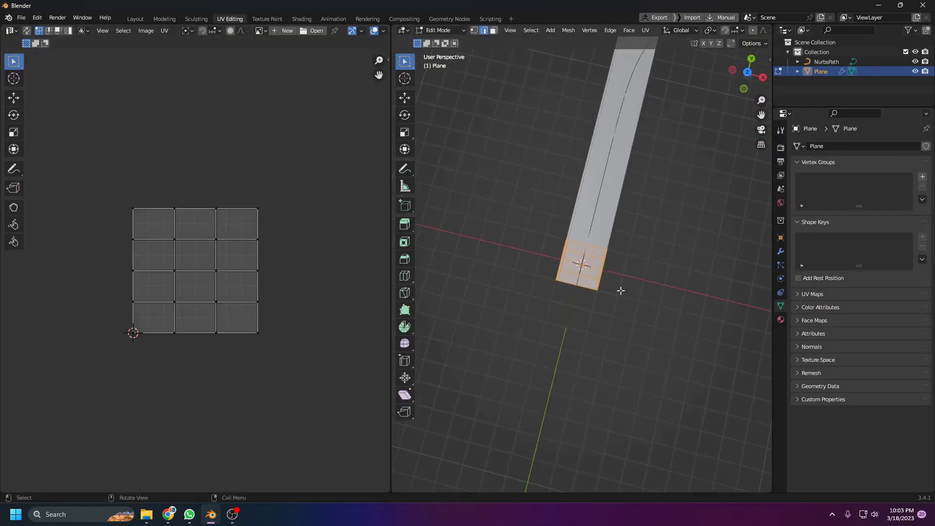
{"action": "key", "text": "u"}
{"action": "left_click", "coordinate": [620, 290]}
{"action": "key", "text": "Tab"}
Apply the road's rotation and scale, unwrap the base segment again and select all of its UVs.
{"action": "key", "text": "ctrl+a"}
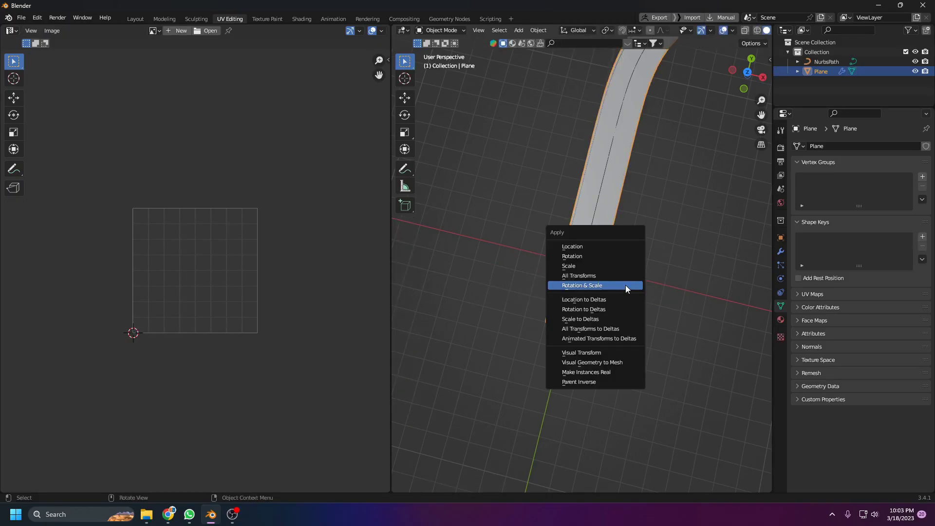
{"action": "left_click", "coordinate": [625, 286]}
{"action": "key", "text": "Tab"}
{"action": "key", "text": "u"}
{"action": "left_click", "coordinate": [616, 264]}
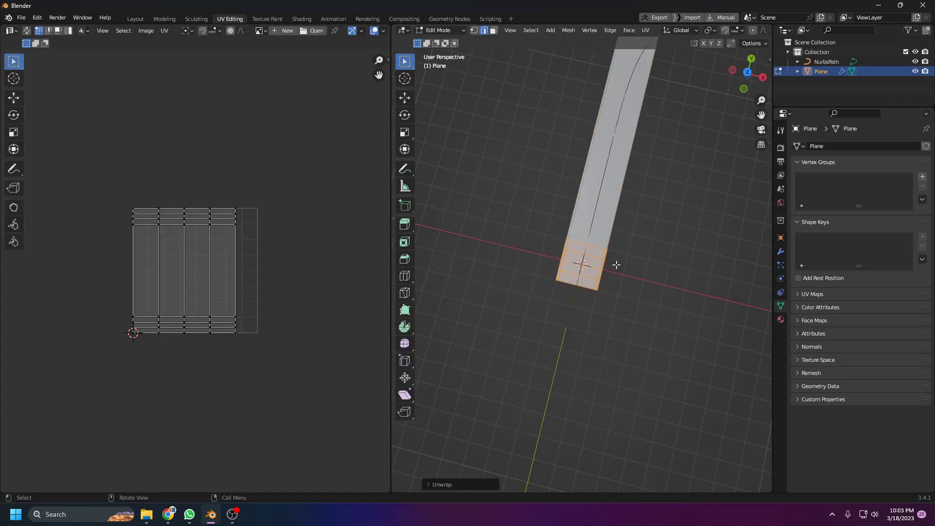
{"action": "key", "text": "a"}
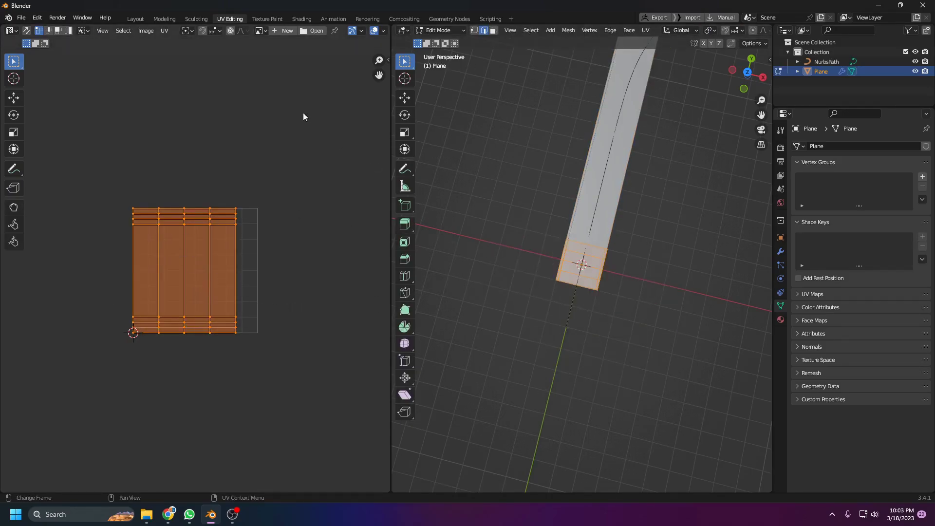
In the Shading workspace, create a new road material and add an image texture setup with mapping to its Principled BSDF.
{"action": "key", "text": "Tab"}
{"action": "left_click", "coordinate": [301, 19]}
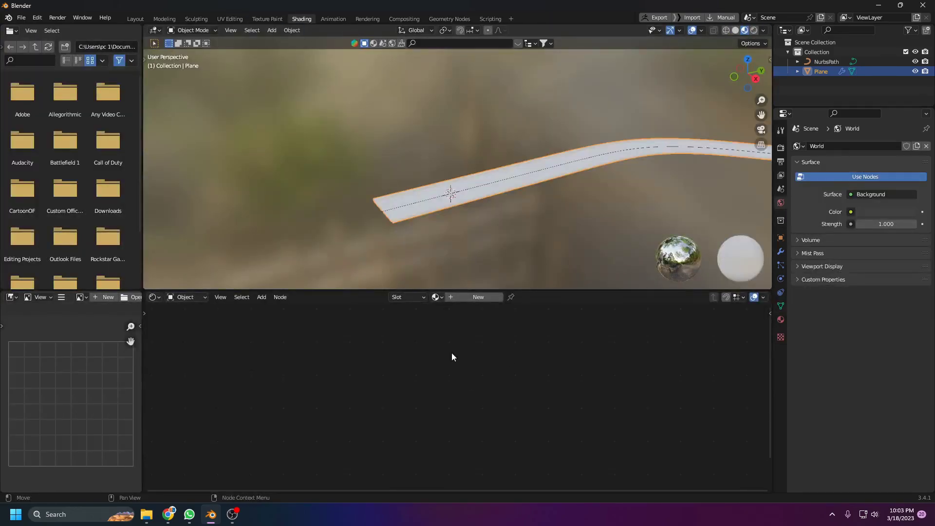
{"action": "left_click", "coordinate": [468, 297]}
{"action": "middle_click_drag", "start_coordinate": [421, 322], "coordinate": [481, 395]}
{"action": "left_click", "coordinate": [481, 395]}
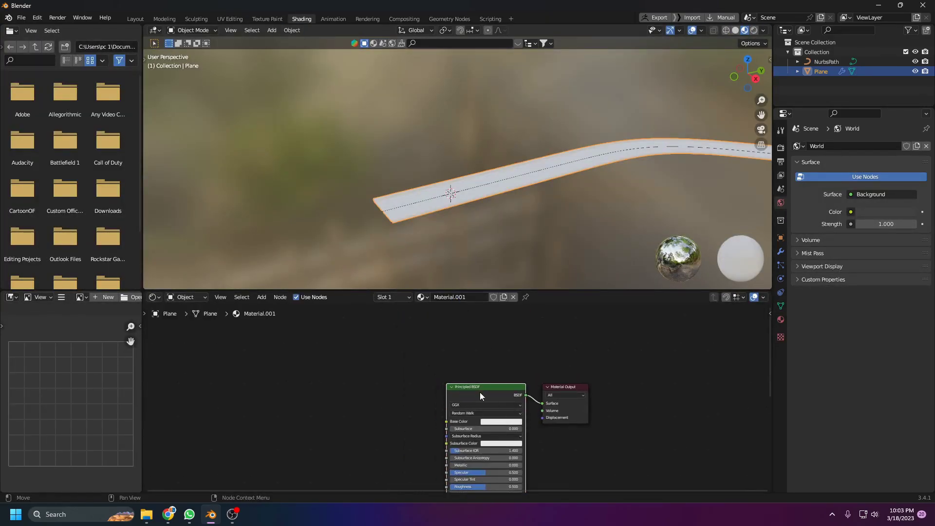
{"action": "left_click_drag", "start_coordinate": [479, 391], "coordinate": [481, 355]}
{"action": "key", "text": "ctrl+t"}
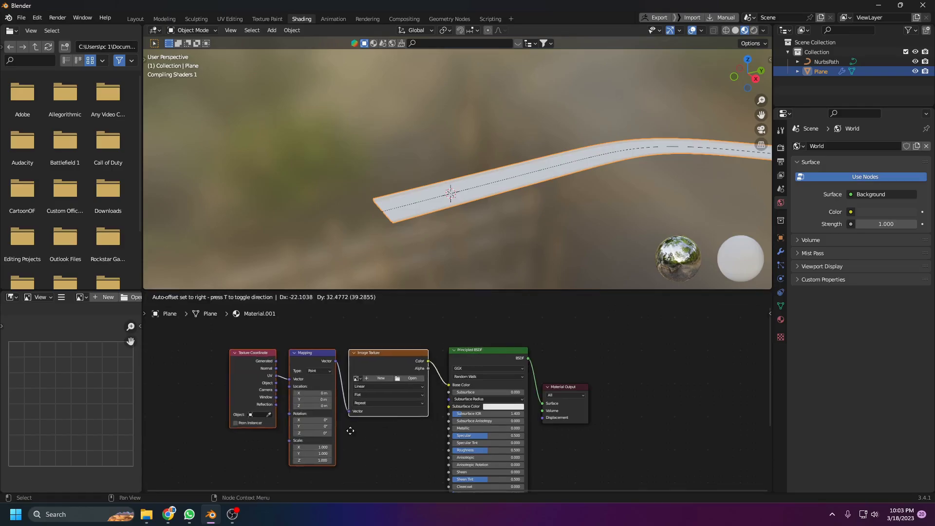
Load pedestrian-border-white-black-asphalt-2035358.jpg from the Downloads folder into the Image Texture node.
{"action": "scroll", "coordinate": [426, 438], "scroll_direction": "up", "scroll_amount": 5}
{"action": "left_click", "coordinate": [417, 295]}
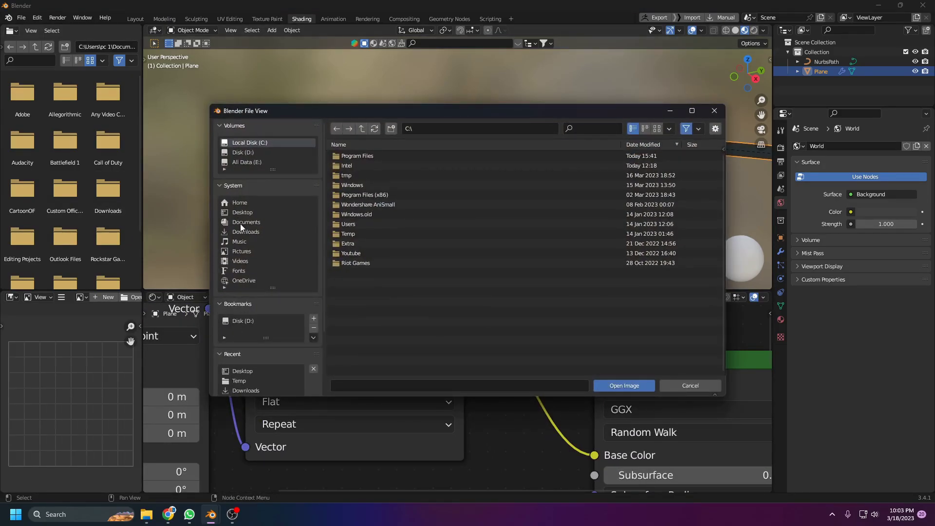
{"action": "left_click", "coordinate": [246, 233]}
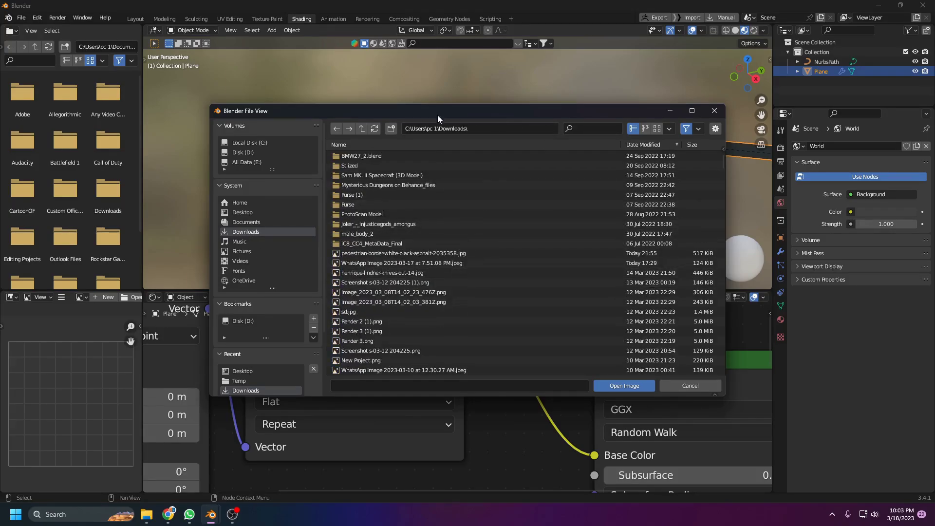
{"action": "left_click", "coordinate": [657, 128]}
{"action": "scroll", "coordinate": [661, 253], "scroll_direction": "down", "scroll_amount": 4}
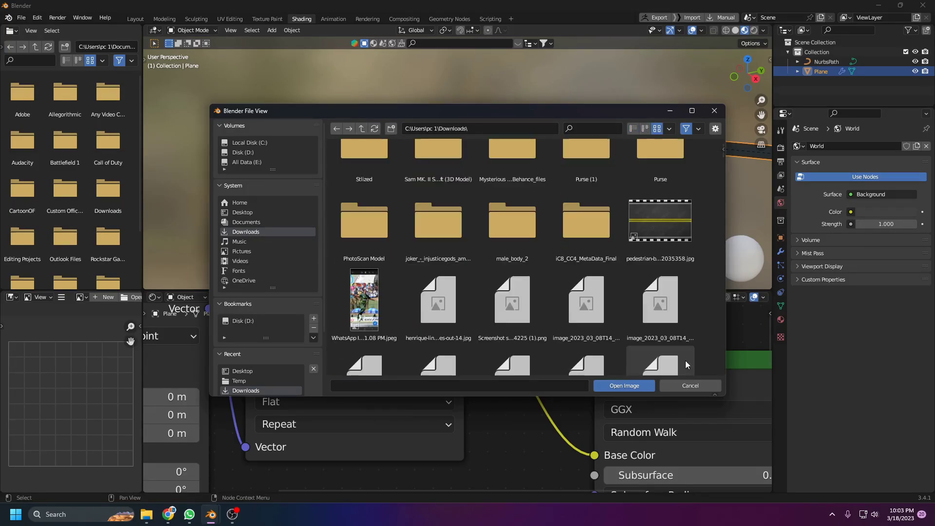
{"action": "double_click", "coordinate": [661, 253]}
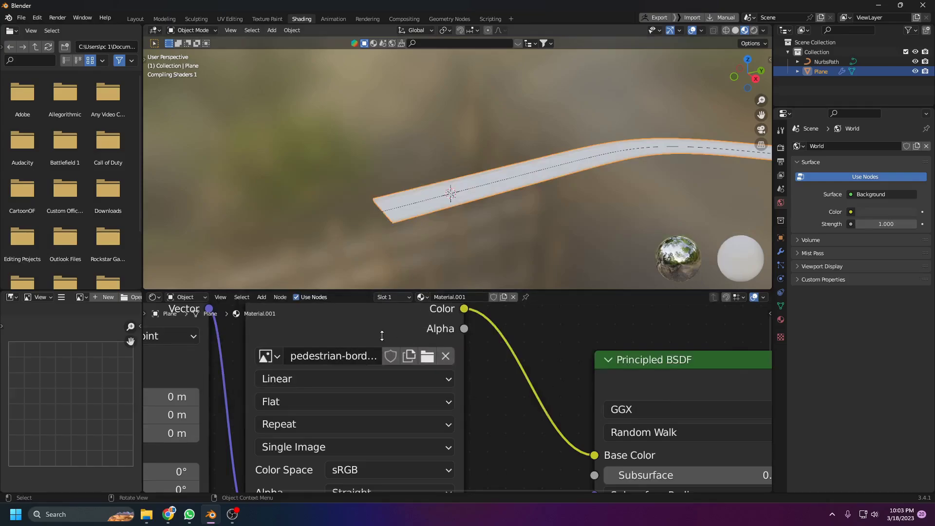
{"action": "scroll", "coordinate": [439, 338], "scroll_direction": "down", "scroll_amount": 1}
{"action": "middle_click_drag", "start_coordinate": [465, 275], "coordinate": [472, 237]}
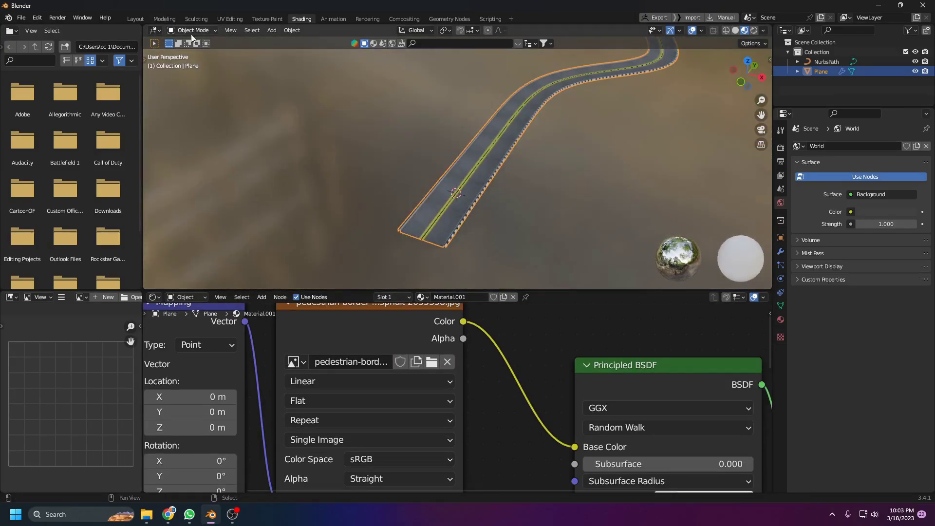
Return to the UV Editing workspace and show the textured road segment in Material Preview shading.
{"action": "left_click", "coordinate": [229, 18]}
{"action": "scroll", "coordinate": [182, 301], "scroll_direction": "down", "scroll_amount": 5}
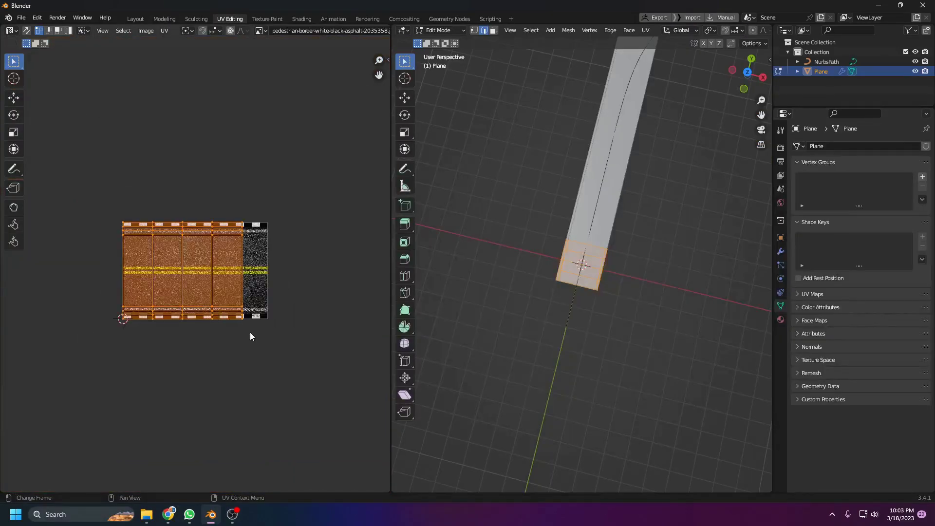
{"action": "scroll", "coordinate": [256, 352], "scroll_direction": "up", "scroll_amount": 3}
{"action": "middle_click_drag", "start_coordinate": [636, 311], "coordinate": [576, 202]}
{"action": "key", "text": "z"}
{"action": "left_click", "coordinate": [578, 291]}
{"action": "mouse_move", "coordinate": [574, 294]}
{"action": "middle_mouse_down"}
{"action": "mouse_move", "coordinate": [609, 334]}
{"action": "mouse_move", "coordinate": [646, 346]}
{"action": "middle_mouse_up"}
{"action": "scroll", "coordinate": [610, 323], "scroll_direction": "up", "scroll_amount": 6}
{"action": "key", "text": "z"}
{"action": "left_click", "coordinate": [600, 288]}
Scale the road segment's selected UVs along Y by about 1.18 so the black-and-white border stripes cover the curbs.
{"action": "key", "text": "r"}
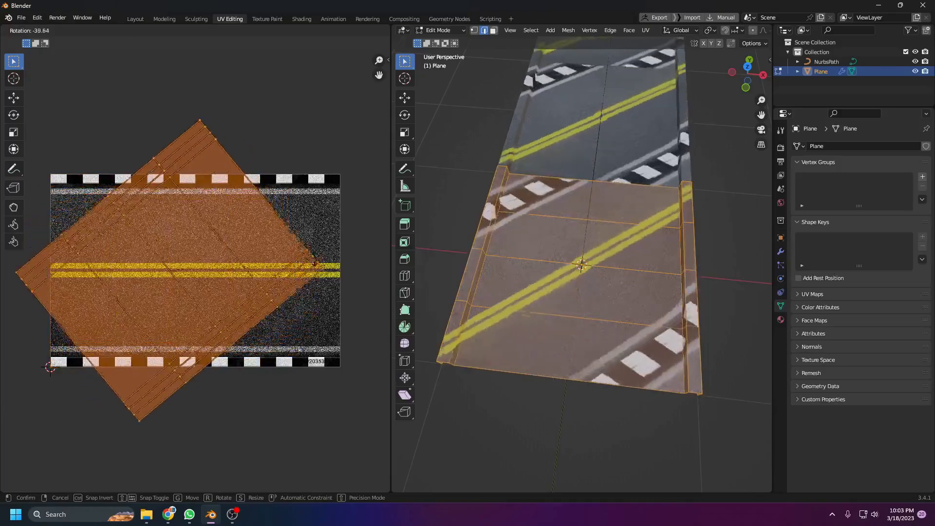
{"action": "key", "text": "Escape"}
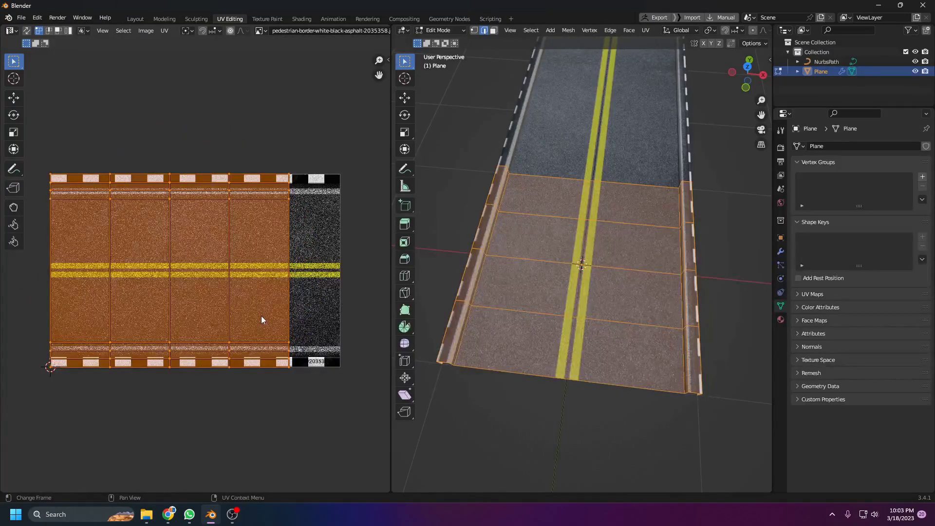
{"action": "scroll", "coordinate": [306, 333], "scroll_direction": "down", "scroll_amount": 1}
{"action": "middle_click_drag", "start_coordinate": [595, 335], "coordinate": [575, 341]}
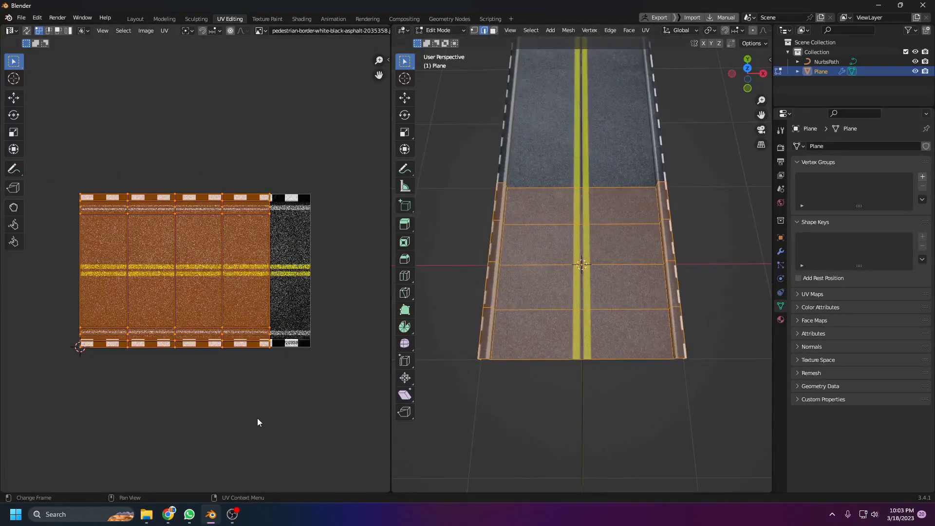
{"action": "scroll", "coordinate": [258, 422], "scroll_direction": "up", "scroll_amount": 1}
{"action": "key", "text": "s"}
{"action": "key", "text": "y"}
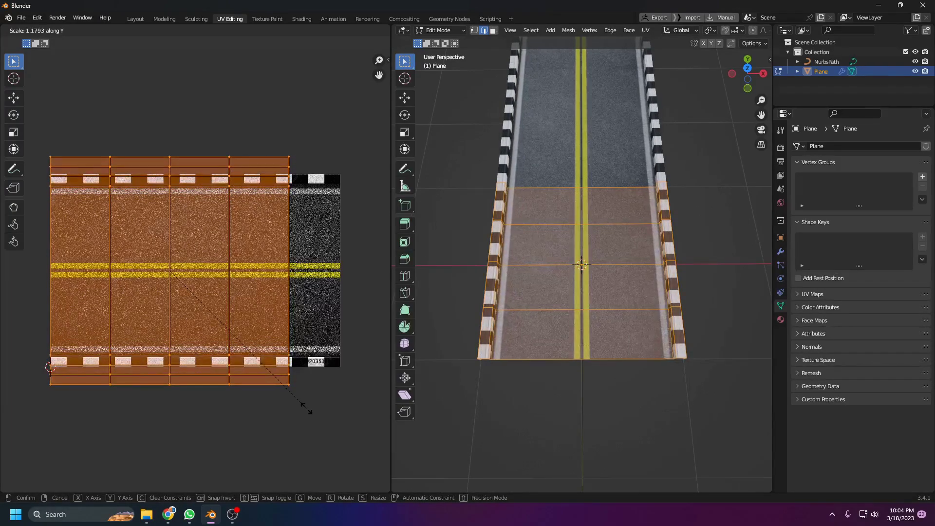
{"action": "left_click", "coordinate": [306, 408]}
Switch to Object Mode, deselect the road and check the texture along its whole winding length.
{"action": "key", "text": "ctrl+Tab"}
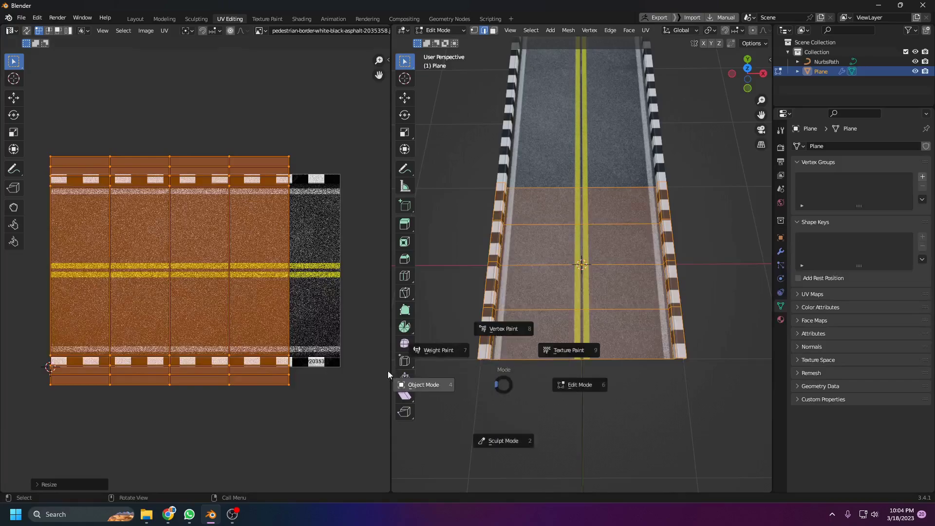
{"action": "left_click", "coordinate": [388, 372]}
{"action": "middle_click_drag", "start_coordinate": [495, 319], "coordinate": [566, 270]}
{"action": "middle_click_drag", "start_coordinate": [562, 266], "coordinate": [539, 334]}
{"action": "scroll", "coordinate": [541, 335], "scroll_direction": "down", "scroll_amount": 7}
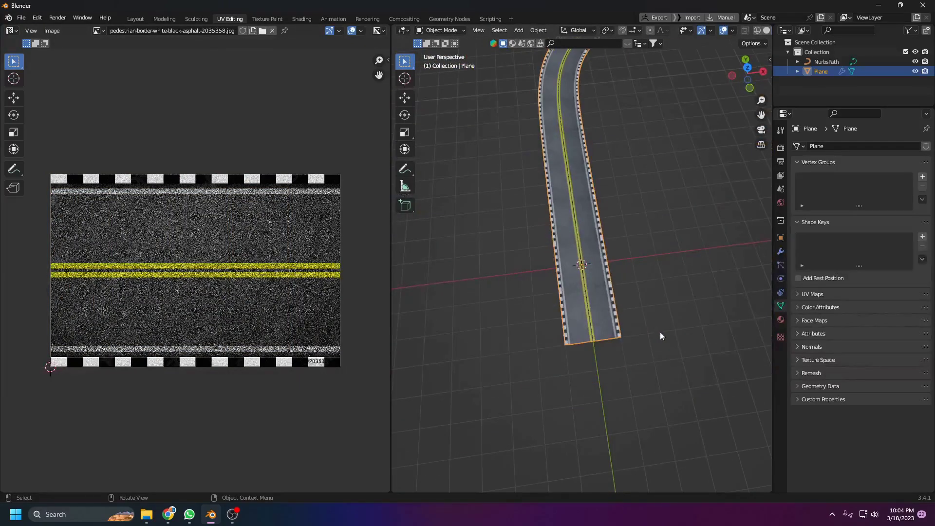
{"action": "left_click", "coordinate": [660, 333]}
{"action": "mouse_move", "coordinate": [660, 332]}
{"action": "middle_mouse_down"}
{"action": "mouse_move", "coordinate": [624, 248]}
{"action": "mouse_move", "coordinate": [645, 267]}
{"action": "middle_mouse_up"}
{"action": "scroll", "coordinate": [623, 249], "scroll_direction": "up", "scroll_amount": 6}
{"action": "scroll", "coordinate": [644, 268], "scroll_direction": "down", "scroll_amount": 2}
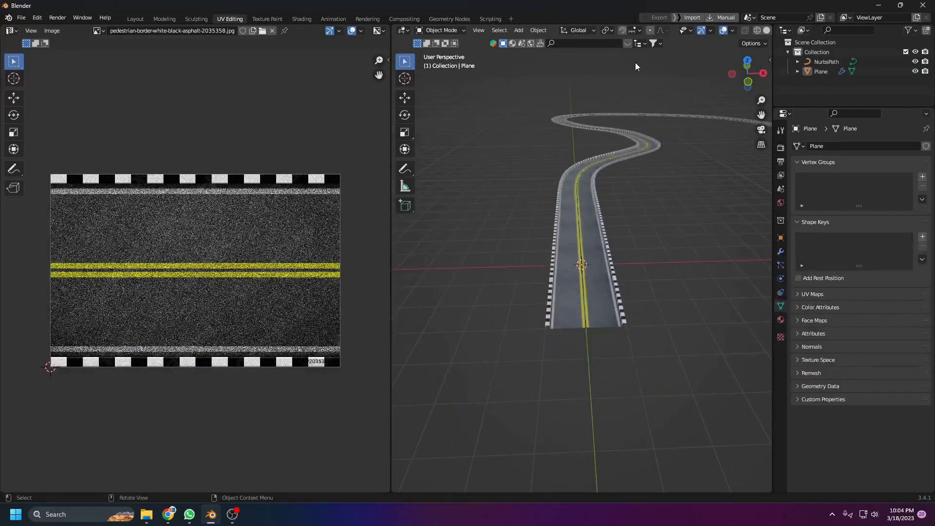
In the Shading workspace, hide the viewport overlays and inspect the textured road from a low, close angle.
{"action": "left_click", "coordinate": [301, 19]}
{"action": "left_click", "coordinate": [692, 31]}
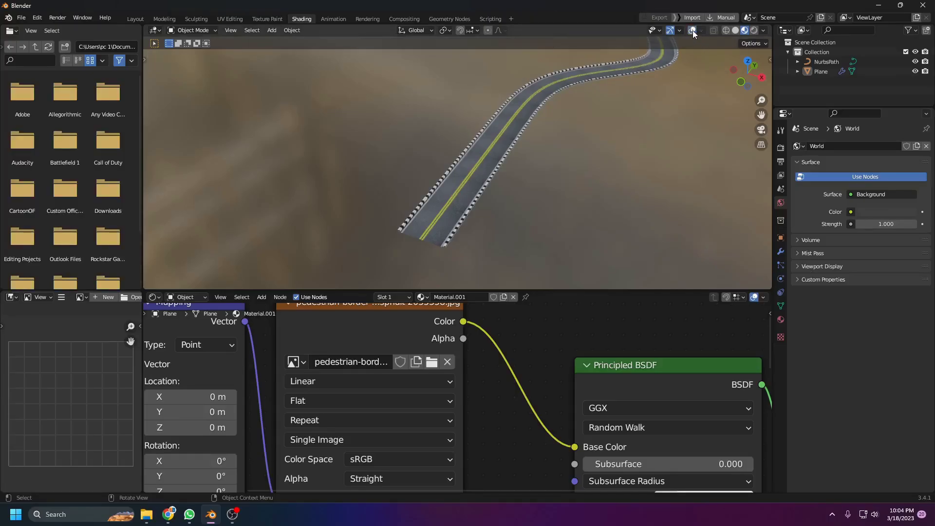
{"action": "middle_click_drag", "start_coordinate": [682, 73], "coordinate": [543, 177]}
{"action": "scroll", "coordinate": [506, 129], "scroll_direction": "up", "scroll_amount": 5}
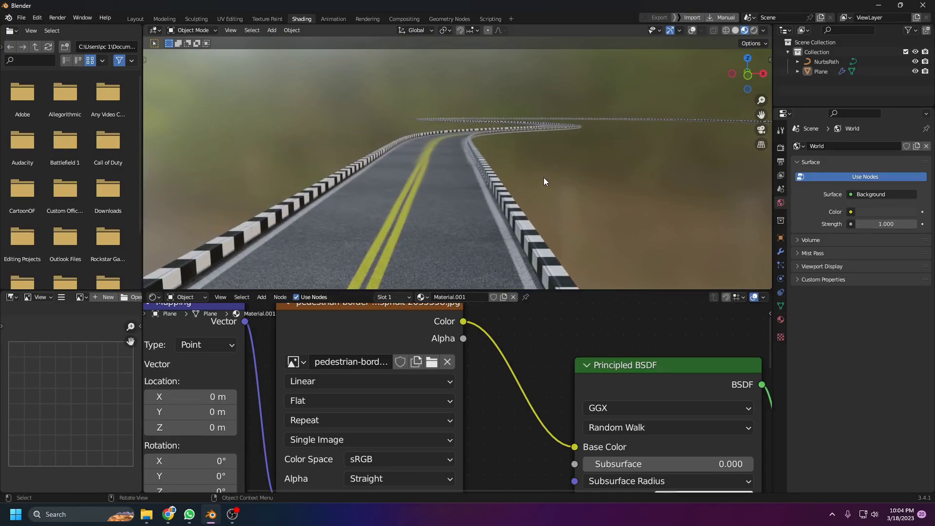